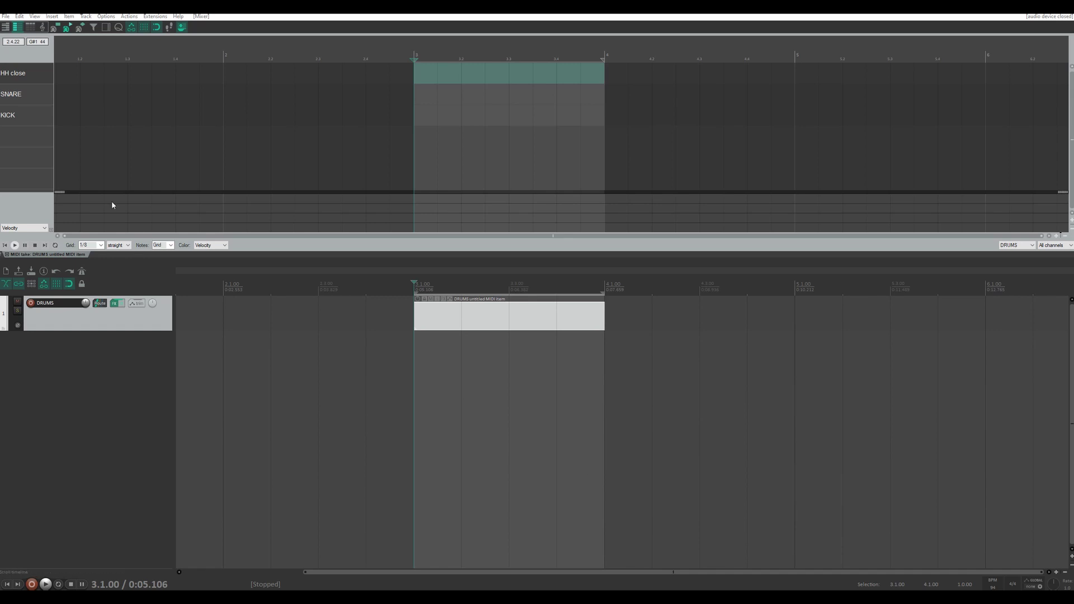
# - Open the DRUMS track's FX chain to view the Superior Drummer 3 kit, and close it again
pyautogui.scroll(1, 23, 110)
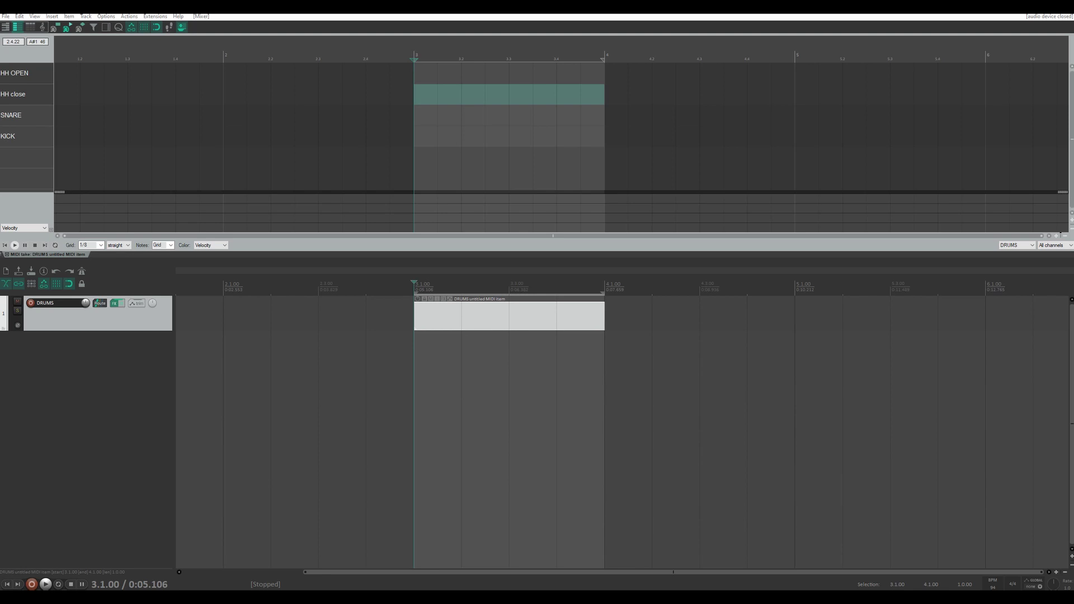
pyautogui.click(115, 304)
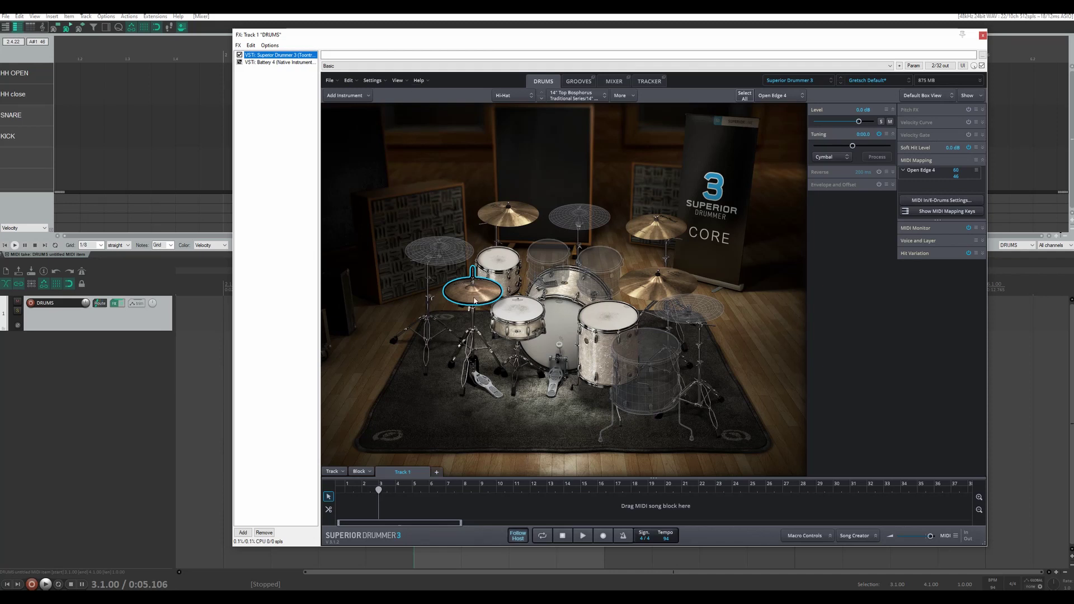
pyautogui.press('Escape')
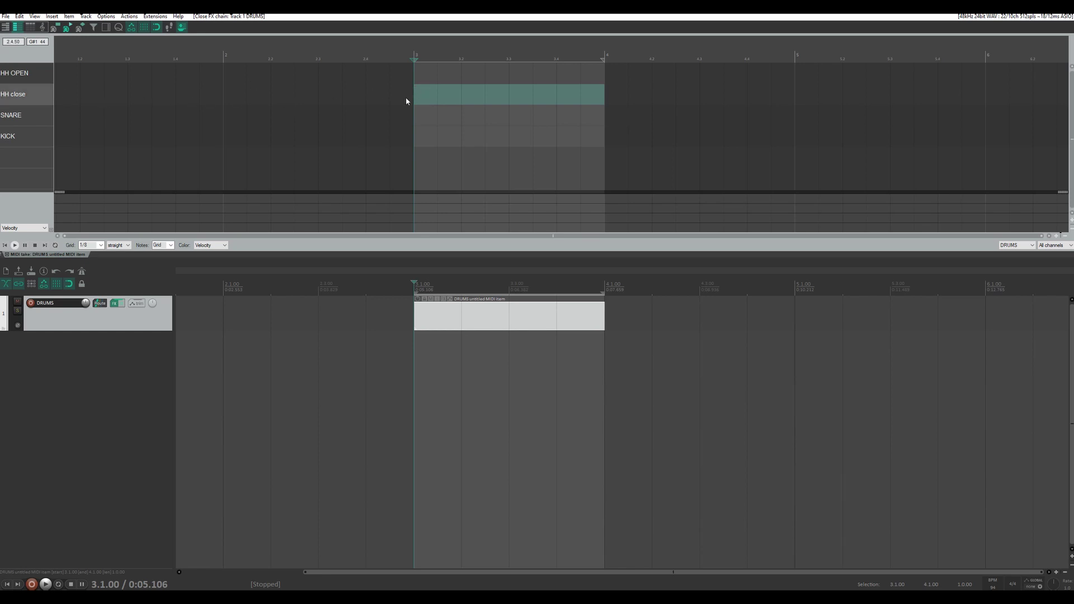
# - Fill bar 3 of the HH close row with eighth notes and set the velocity of all of them to 103
pyautogui.moveTo(420, 94); pyautogui.dragTo(584, 98)
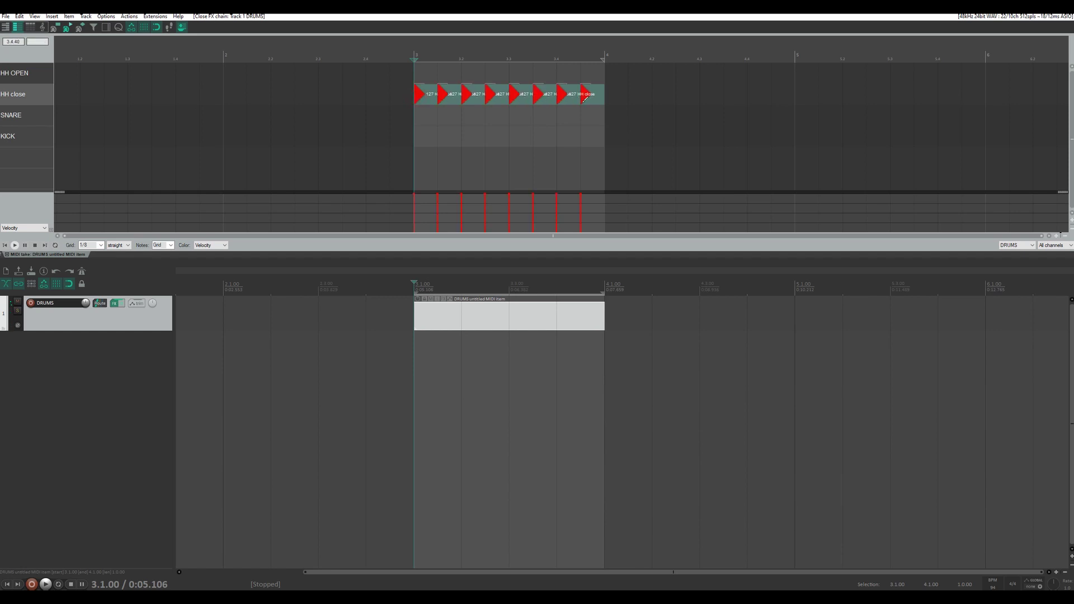
pyautogui.moveTo(692, 120); pyautogui.dragTo(372, 90)
pyautogui.moveTo(442, 89); pyautogui.dragTo(440, 98)
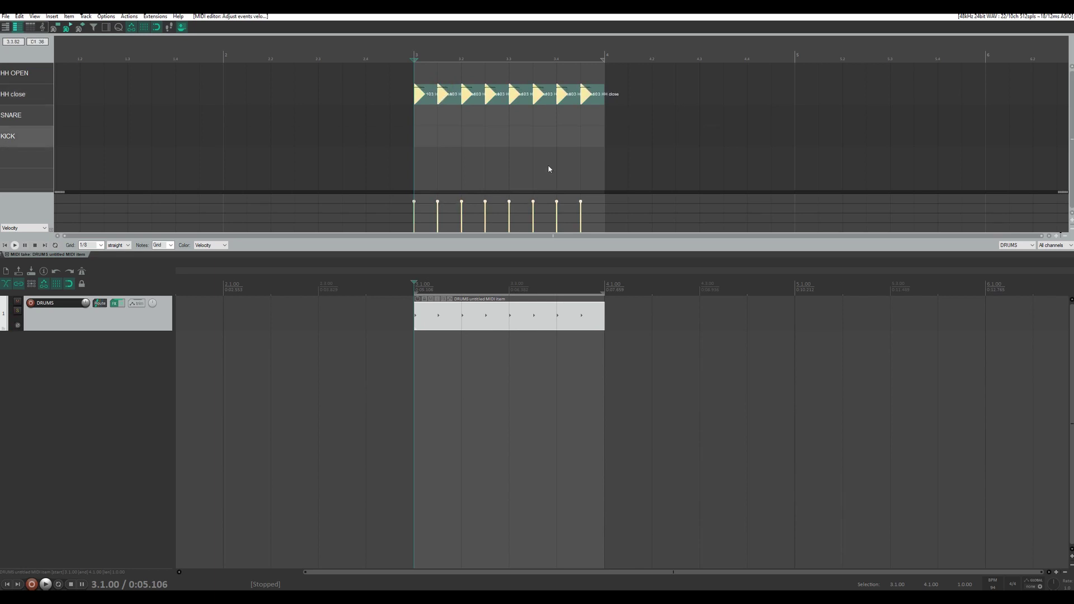
# - Move the closed hi-hat at 3.3.50 up to the HH OPEN row, and add an HH close note at 3.2.75 on a 1/16 grid
pyautogui.click(533, 114)
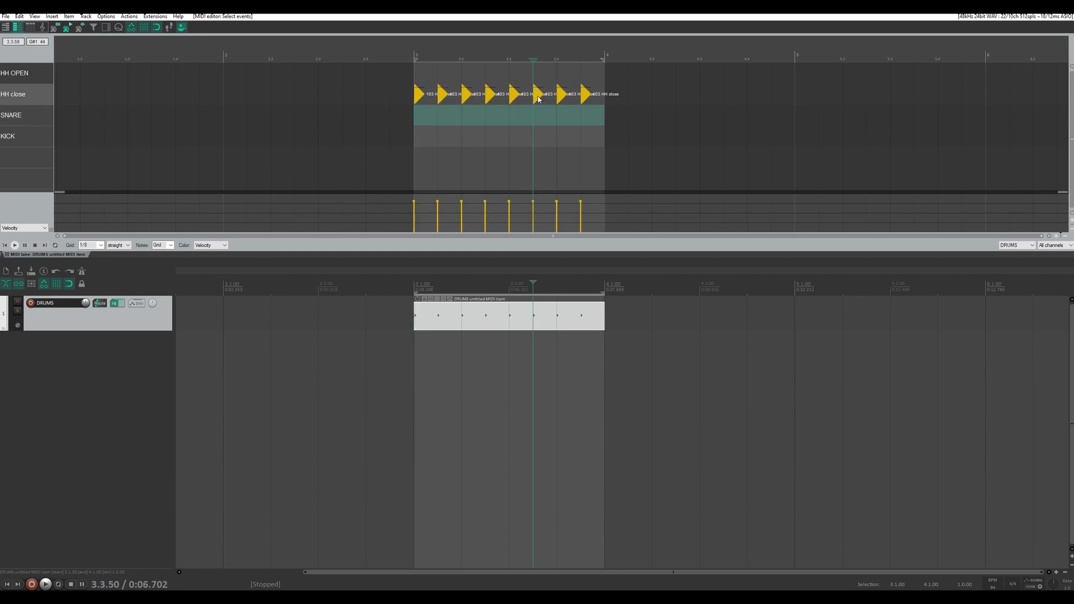
pyautogui.moveTo(539, 99); pyautogui.dragTo(540, 81)
pyautogui.scroll(1, 496, 106)
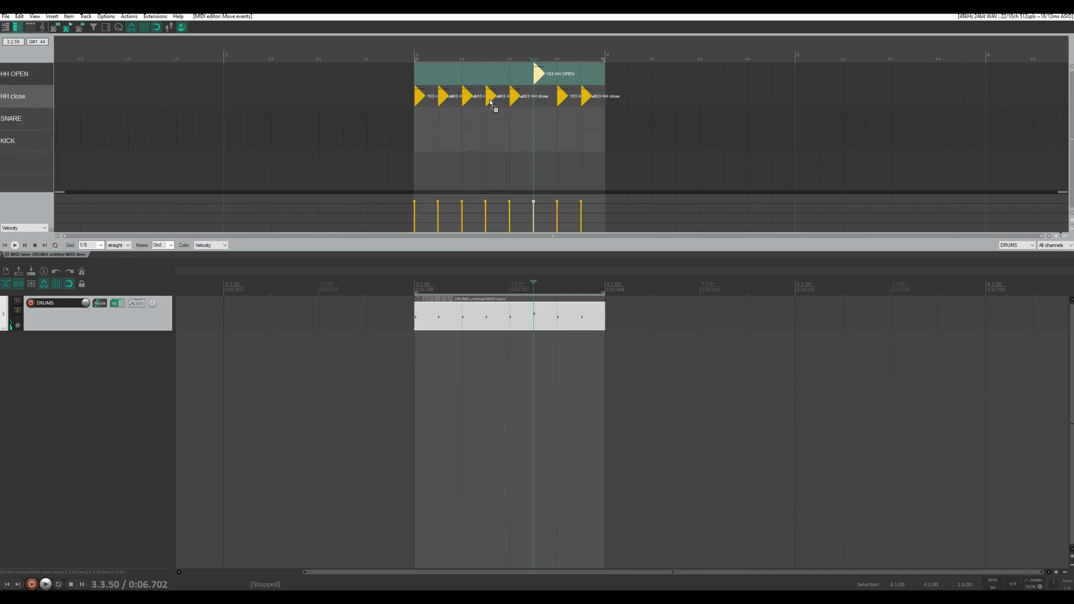
pyautogui.scroll(2, 491, 103)
pyautogui.scroll(1, 511, 95)
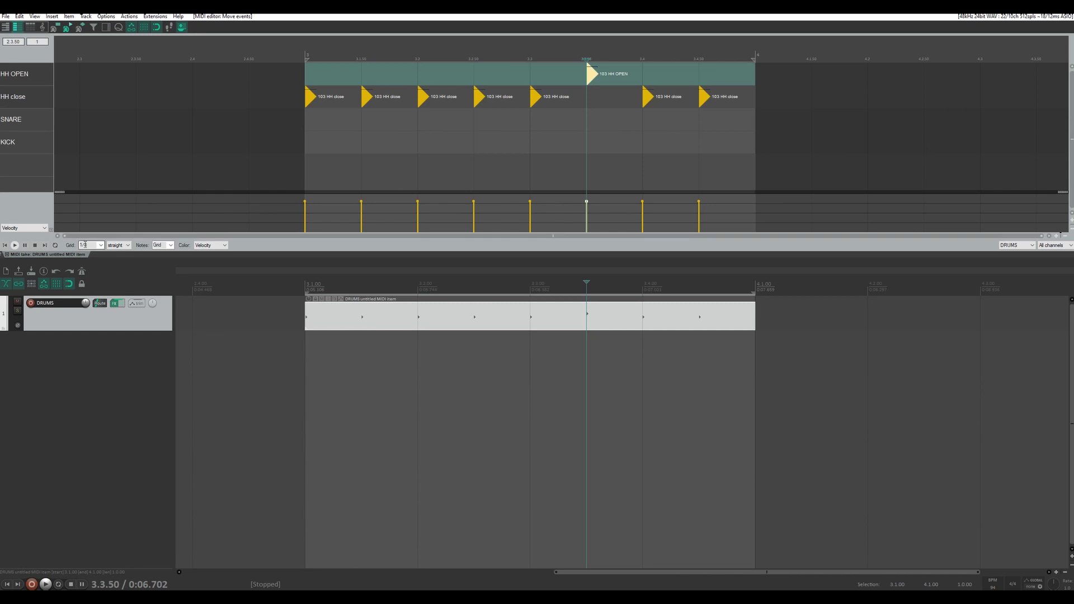
pyautogui.click(504, 97)
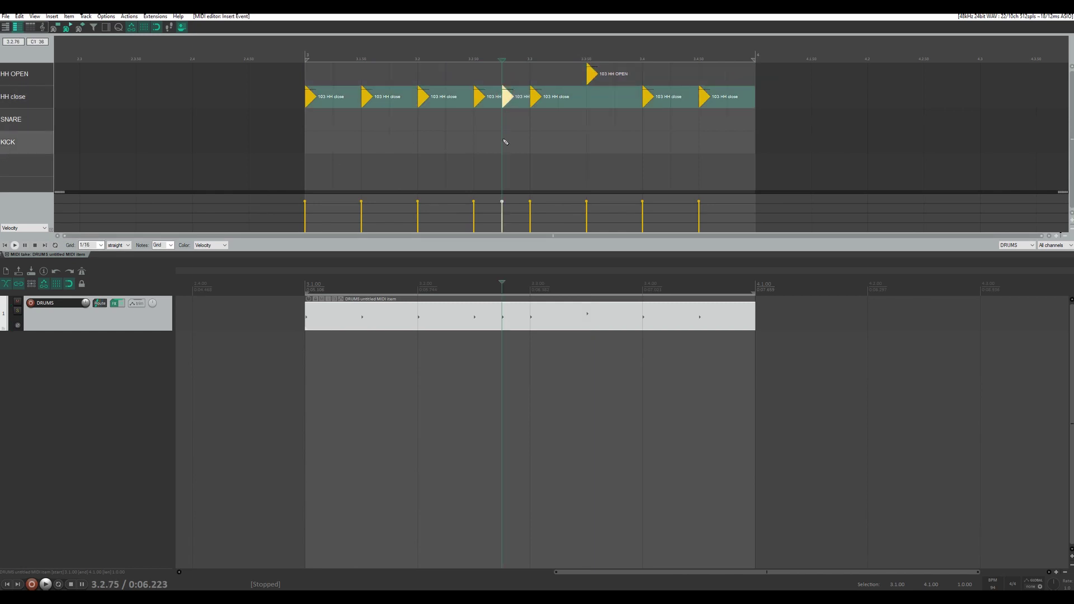
# - Play the hi-hat pattern from the start of bar 3, stop it, and turn on repeat
pyautogui.click(306, 55)
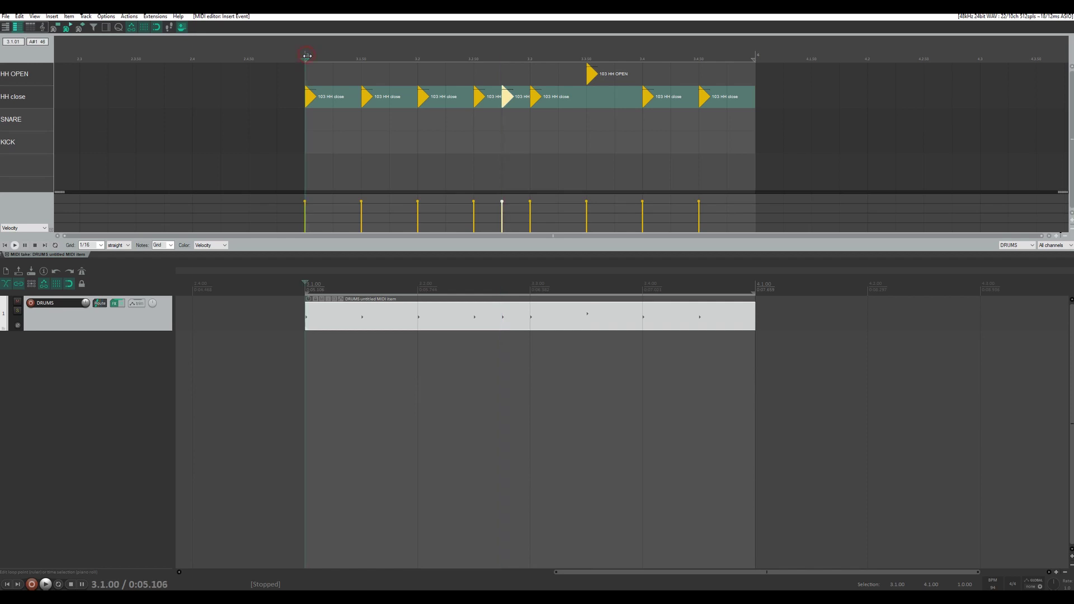
pyautogui.press('space')
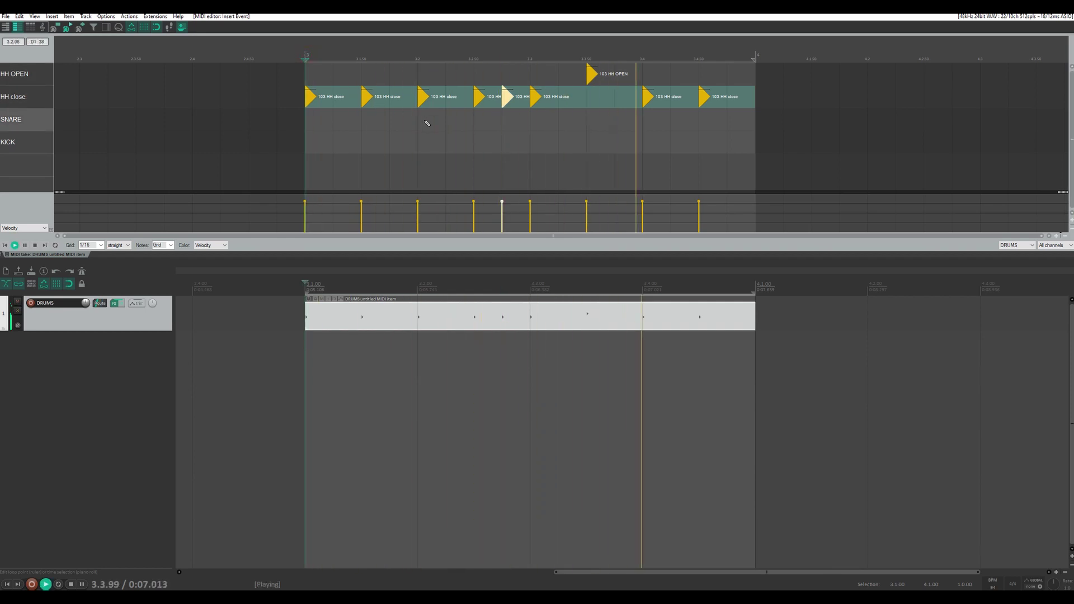
pyautogui.press('space')
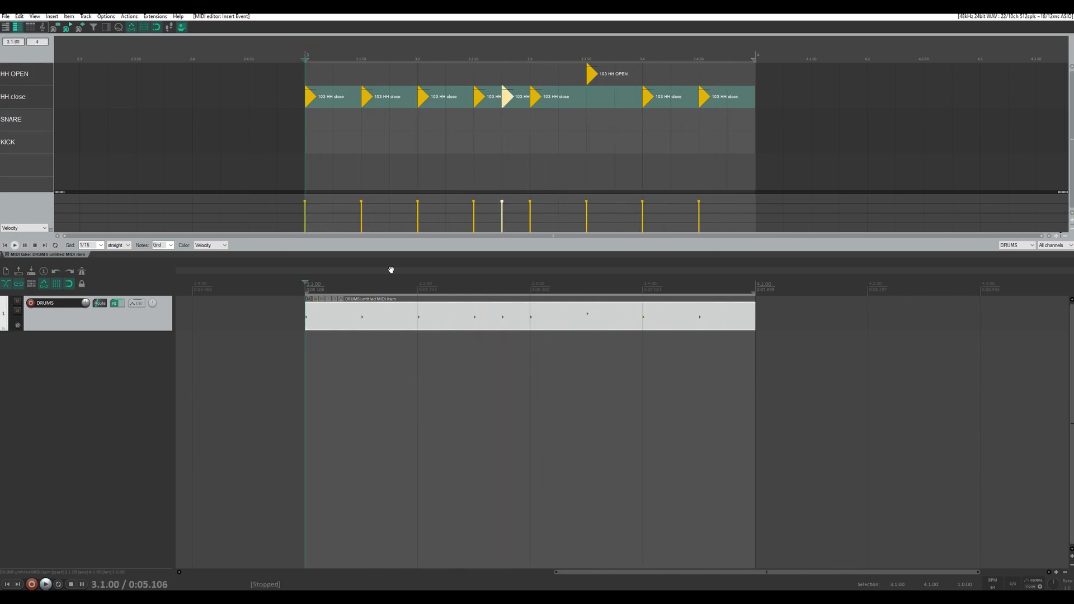
pyautogui.click(58, 584)
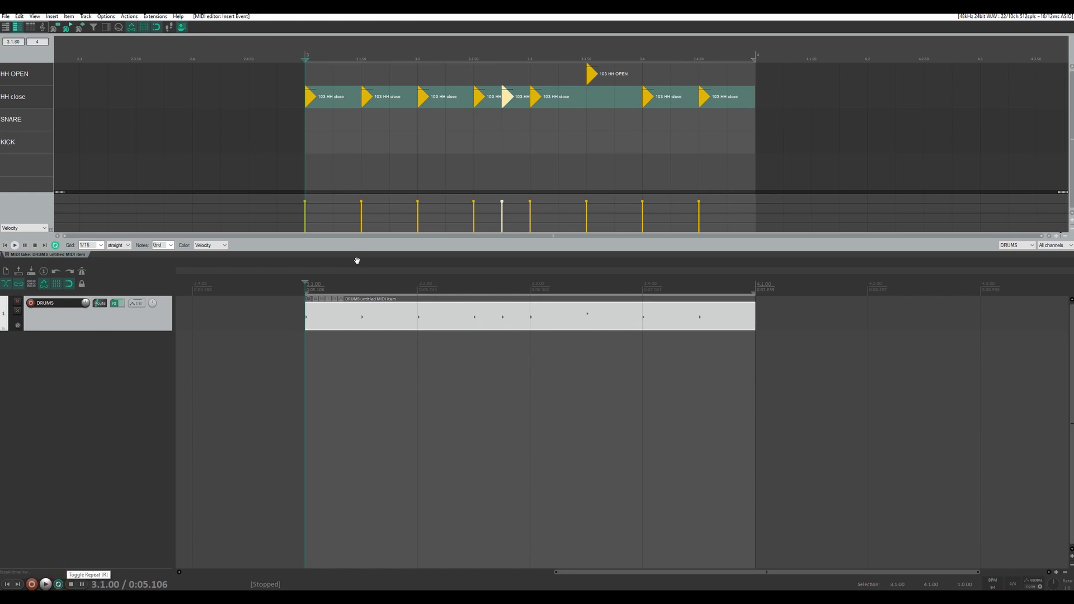
# - Add KICK notes at 3.1.00 and 3.3.00 and raise the velocity of both to 110
pyautogui.click(313, 145)
pyautogui.click(532, 143)
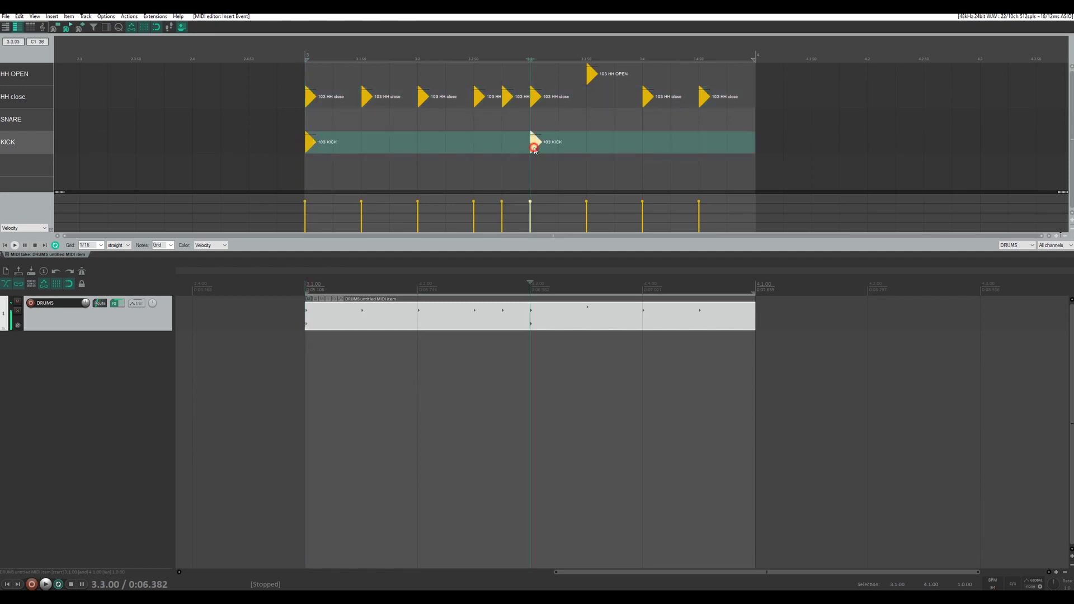
pyautogui.moveTo(532, 141); pyautogui.dragTo(310, 132)
# - Add two more KICK notes, at 3.4.50 and 3.2.75
pyautogui.click(703, 151)
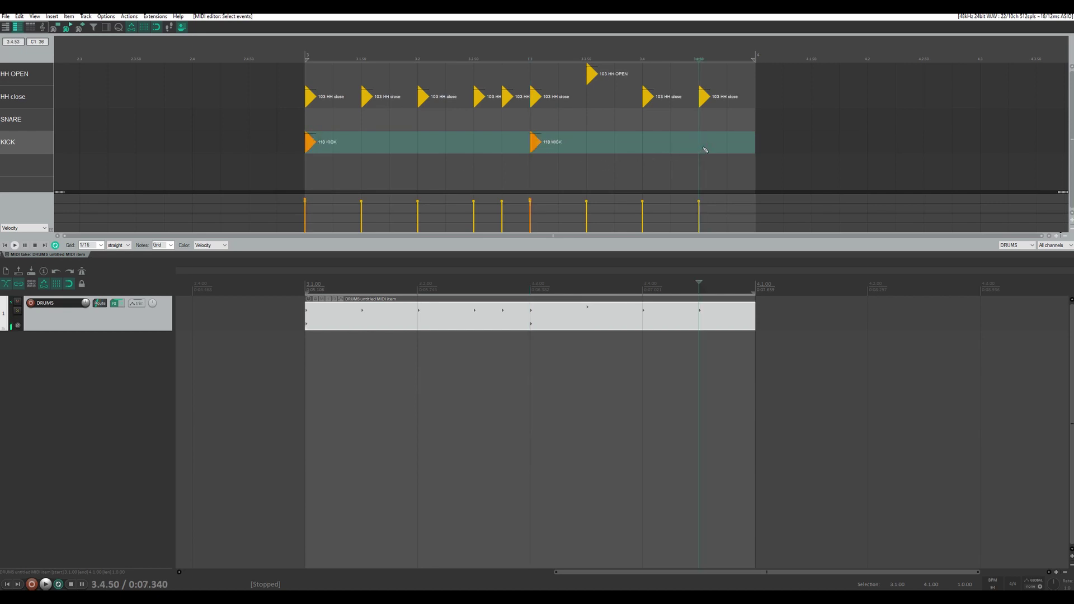
pyautogui.doubleClick(702, 148)
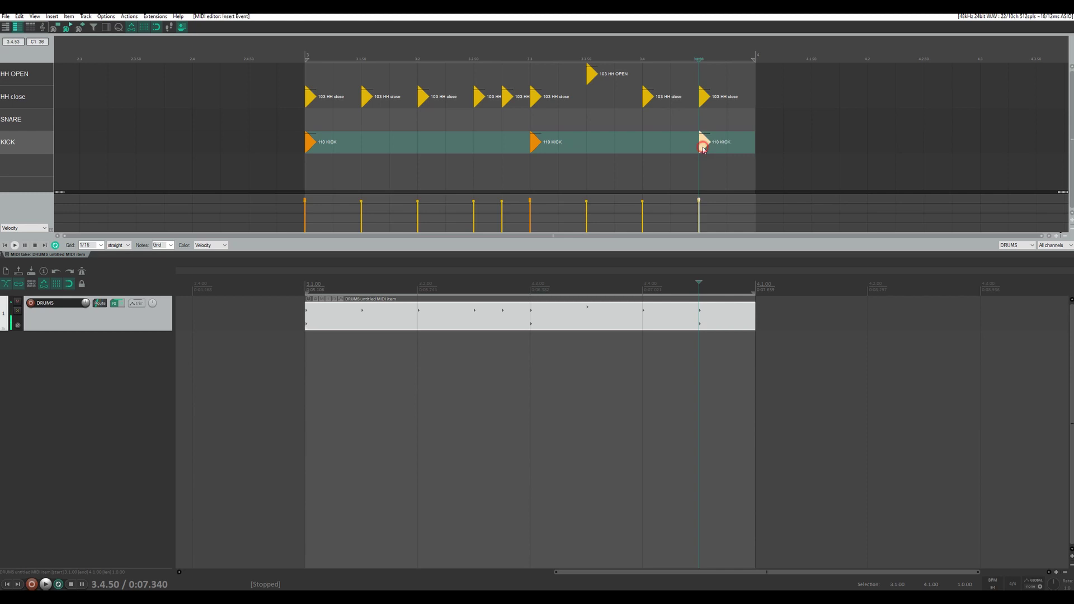
pyautogui.doubleClick(504, 147)
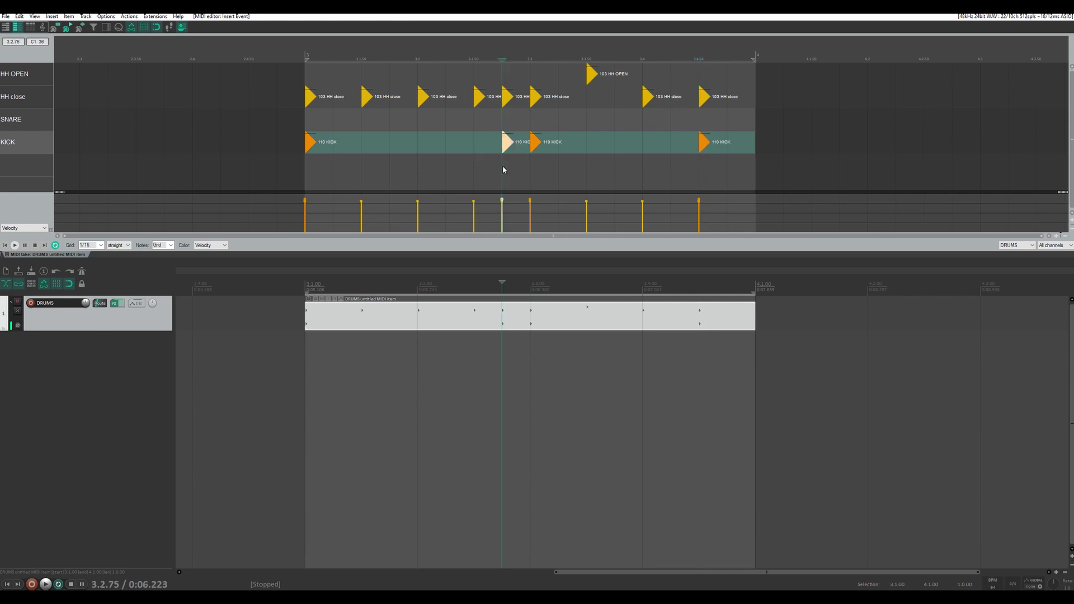
# - Play the hi-hat and kick pattern from the start of bar 3 and stop playback
pyautogui.click(293, 51)
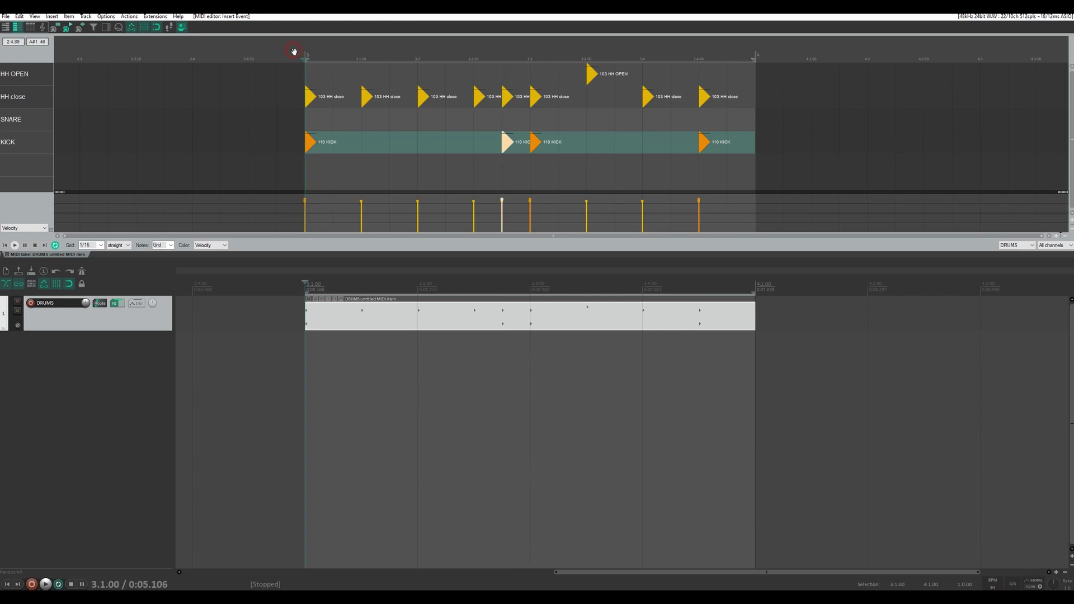
pyautogui.press('space')
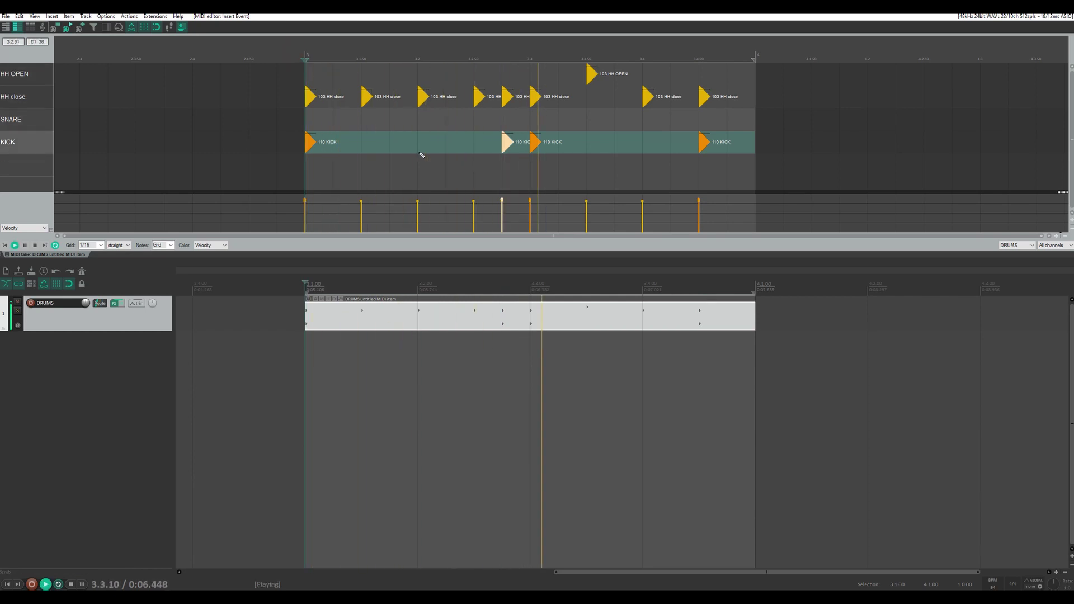
pyautogui.press('space')
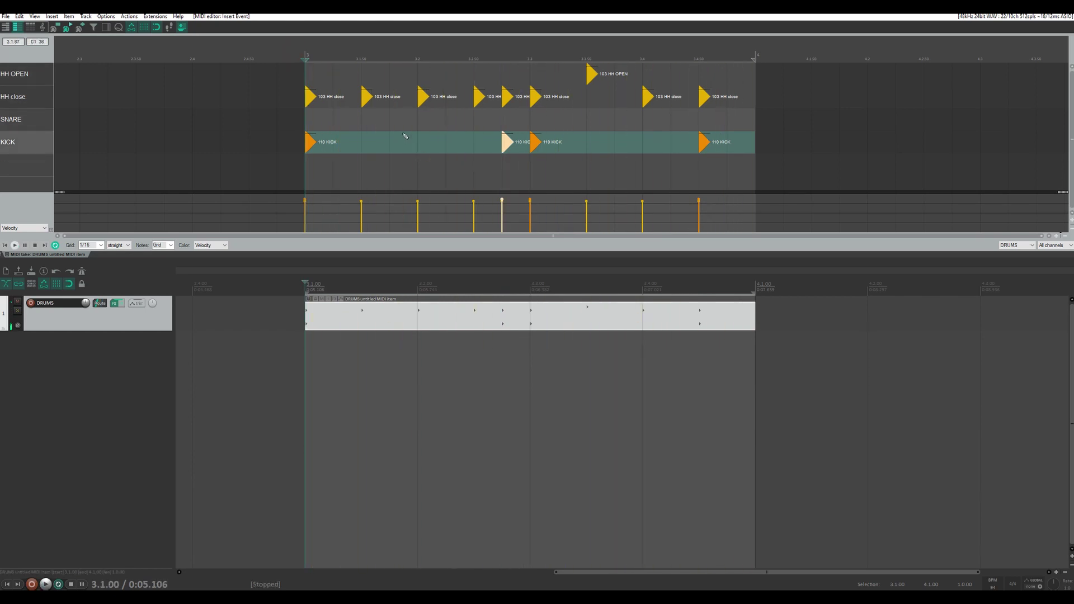
# - Add SNARE notes at 3.2.00 and 3.4.00 and listen to the beat from the start of bar 3
pyautogui.click(423, 128)
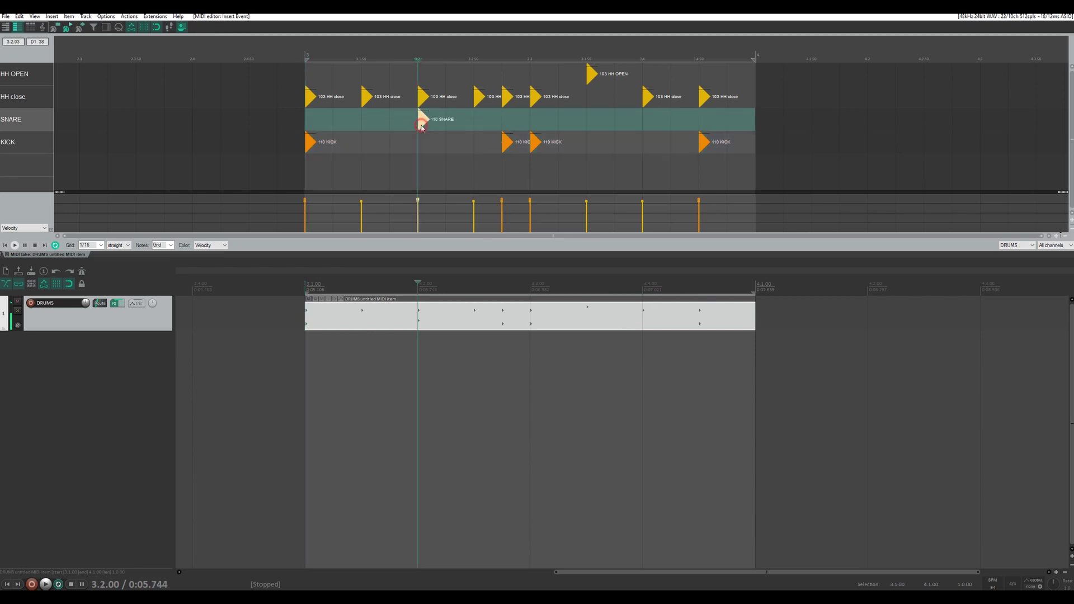
pyautogui.click(647, 126)
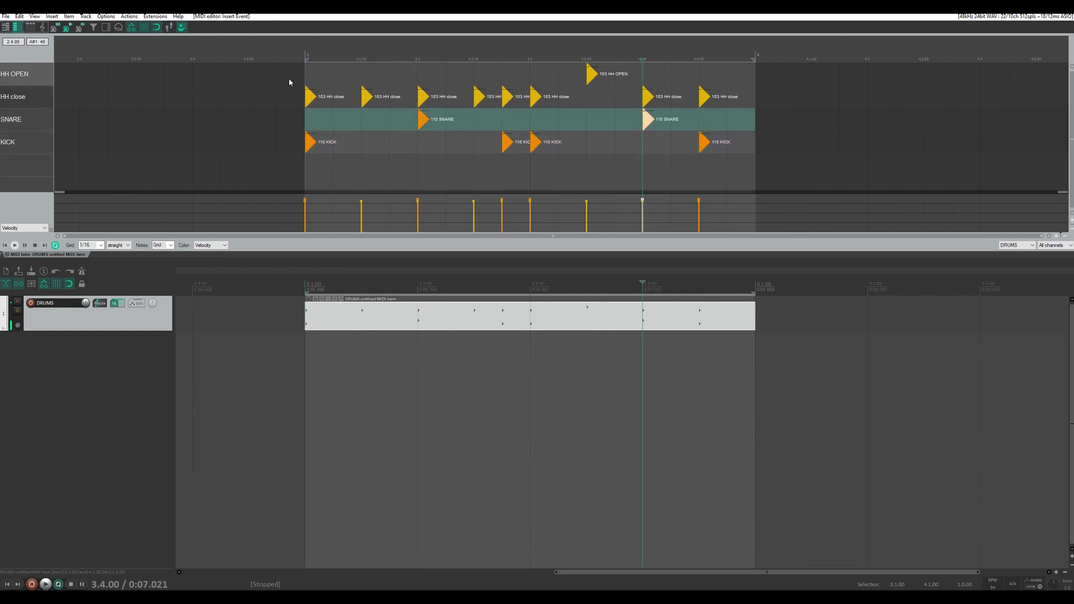
pyautogui.click(294, 44)
pyautogui.press('space')
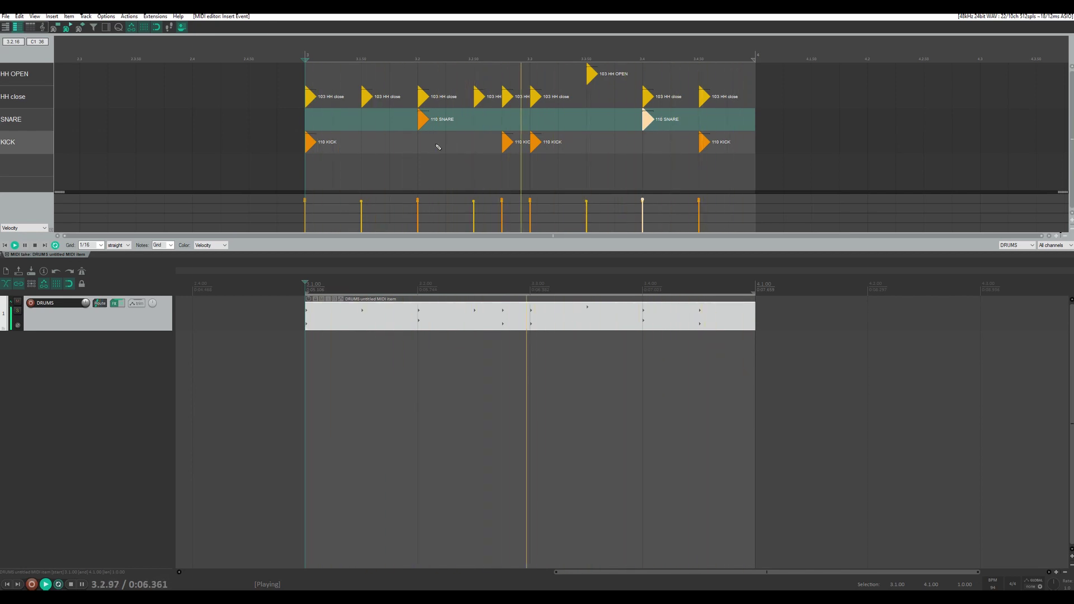
pyautogui.press('space')
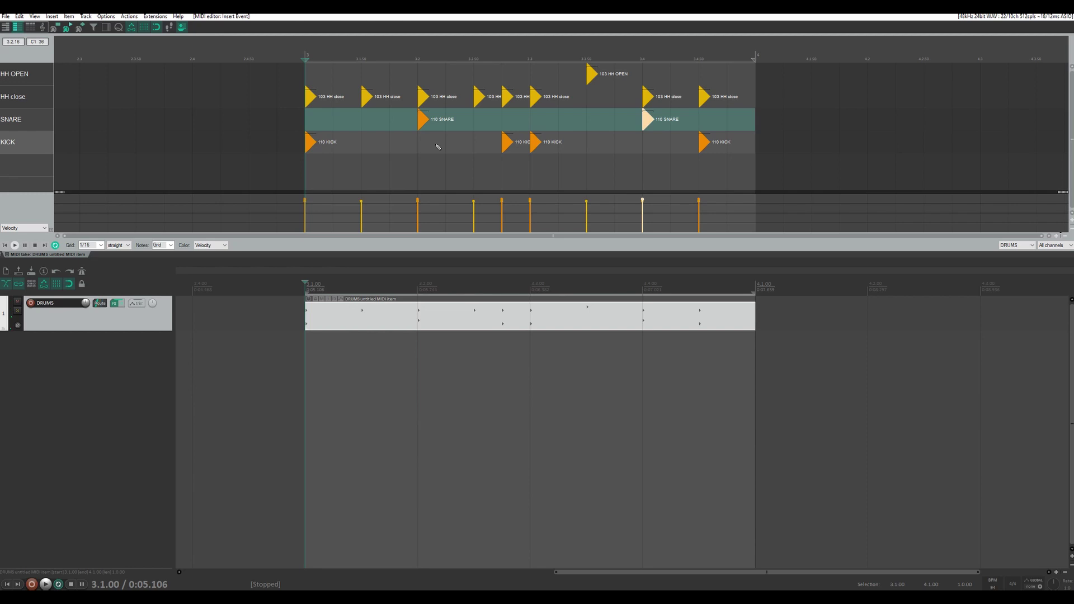
# - Lower the velocity of the four off-beat hi-hats, including the open one, to about 78 and play back the loop
pyautogui.click(367, 102)
pyautogui.keyDown('ctrl'); pyautogui.click(479, 98); pyautogui.keyUp('ctrl')
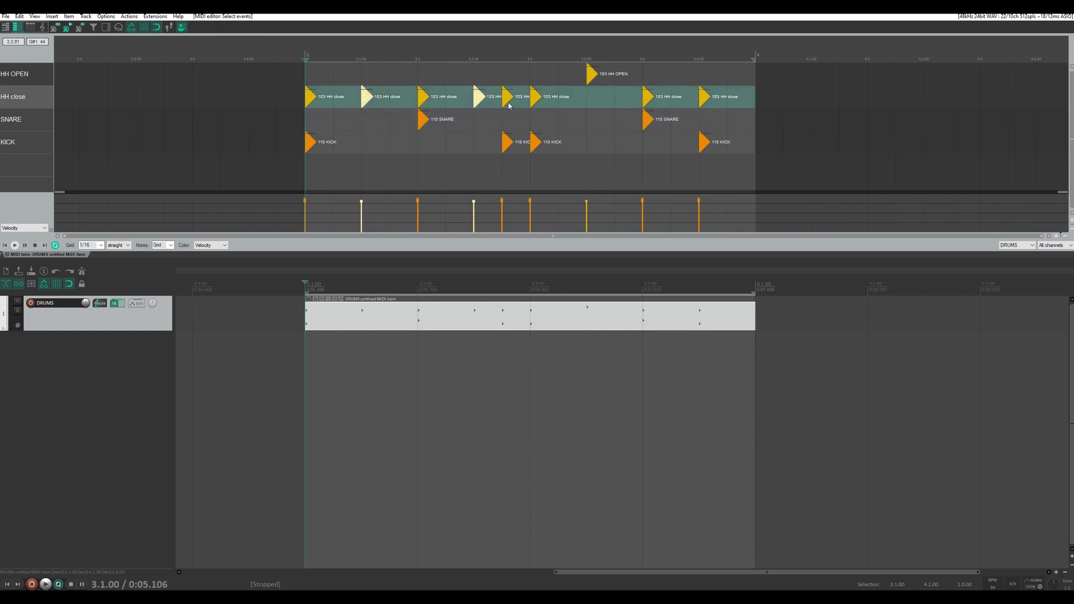
pyautogui.keyDown('ctrl'); pyautogui.click(592, 74); pyautogui.keyUp('ctrl')
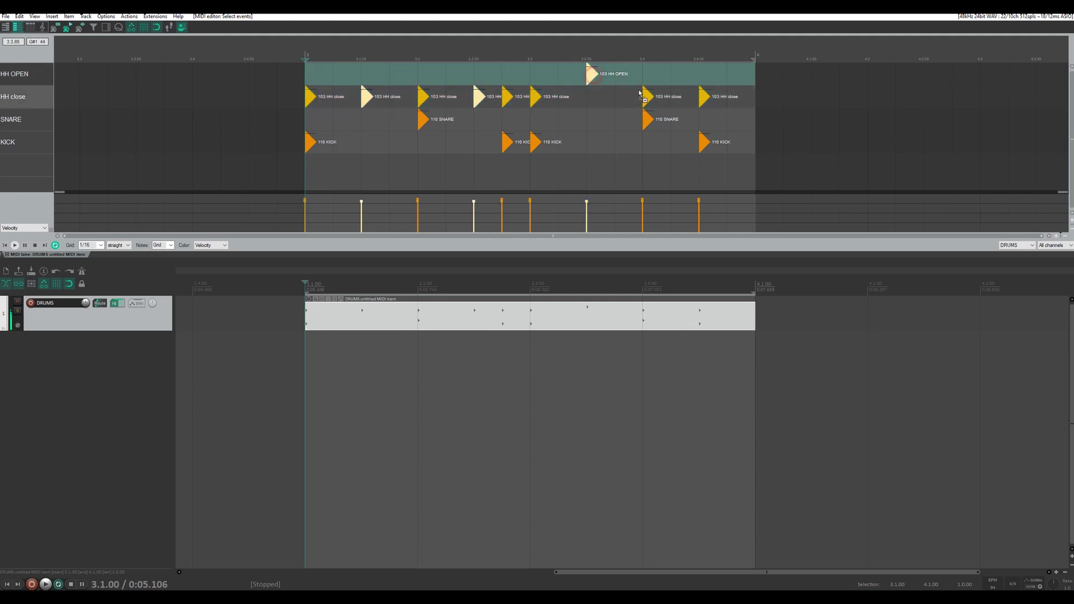
pyautogui.keyDown('ctrl'); pyautogui.click(705, 100); pyautogui.keyUp('ctrl')
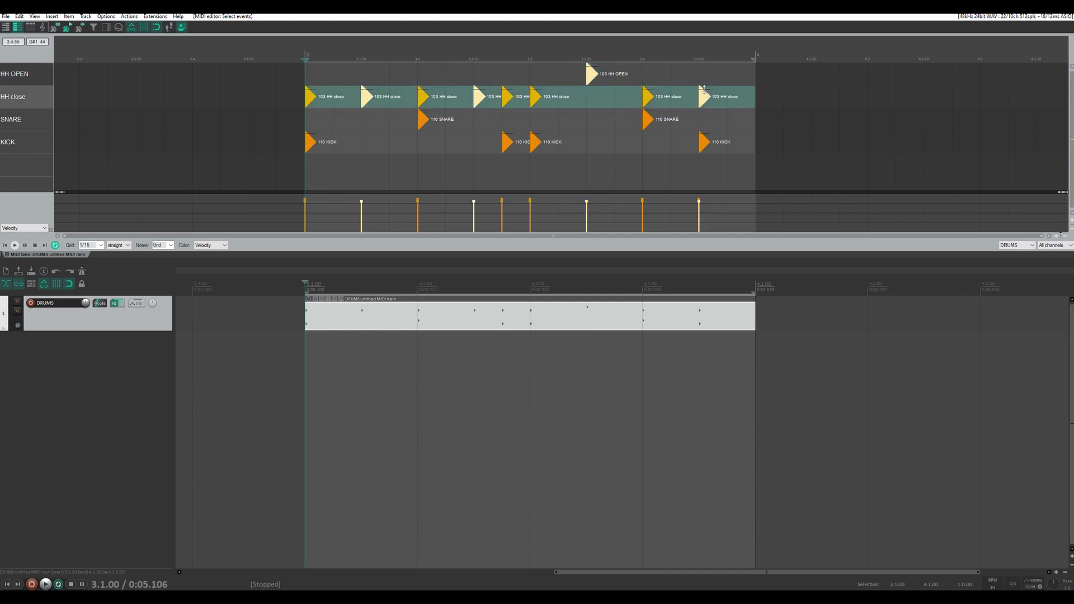
pyautogui.moveTo(704, 91); pyautogui.dragTo(704, 106)
pyautogui.moveTo(371, 96); pyautogui.dragTo(367, 95)
pyautogui.press('space')
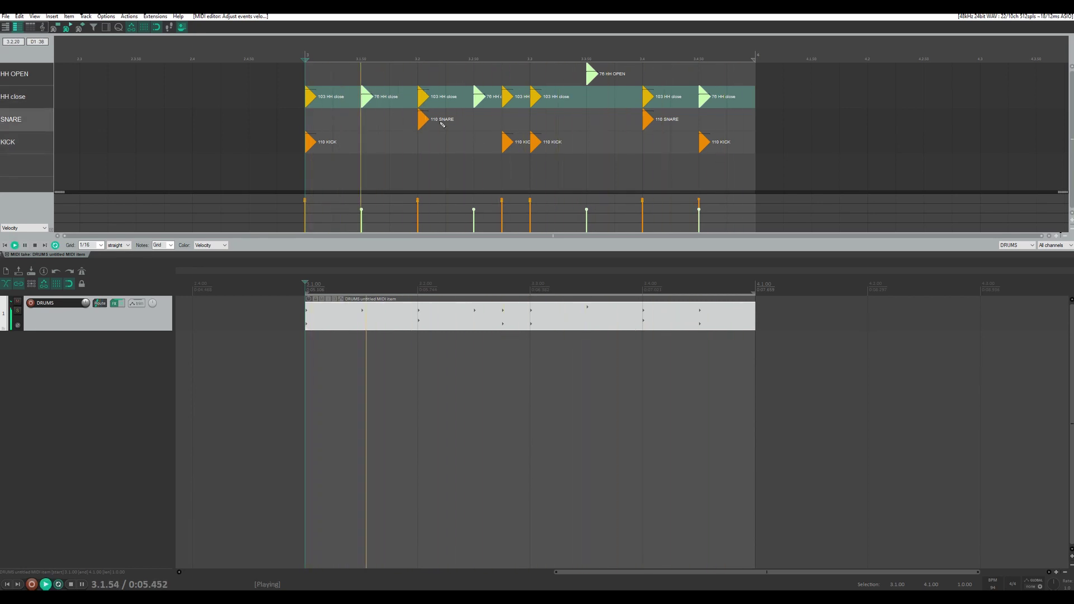
pyautogui.press('space')
# - Set the HH OPEN velocity to 101, and the HH close velocities to 94 at 3.4.00, 90 at 3.2.50 and 75 at 3.2.75
pyautogui.click(610, 96)
pyautogui.click(591, 73)
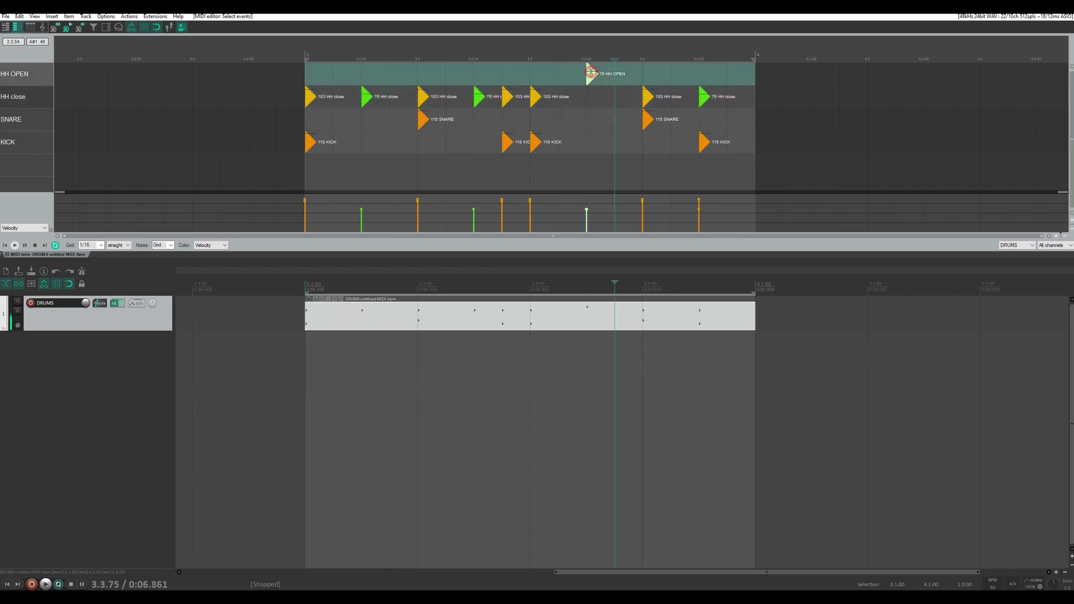
pyautogui.moveTo(591, 73); pyautogui.dragTo(590, 60)
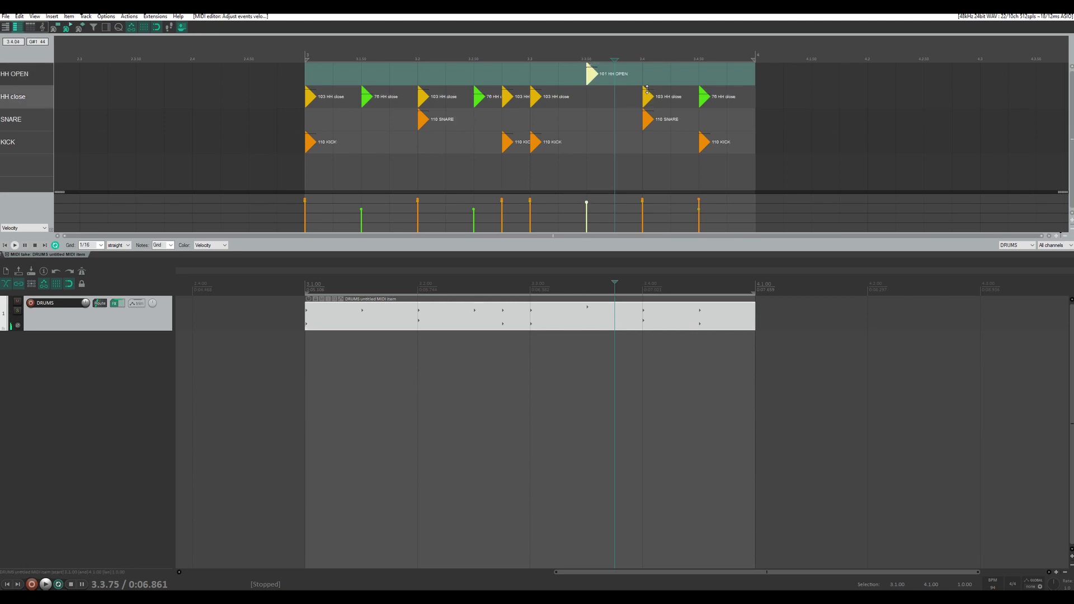
pyautogui.moveTo(647, 90); pyautogui.dragTo(647, 92)
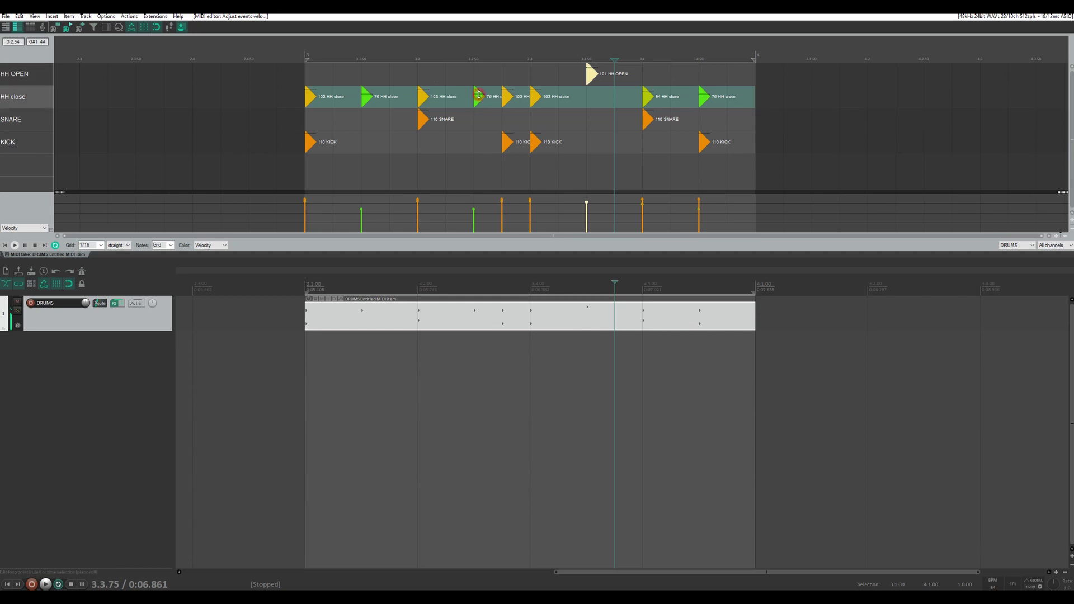
pyautogui.moveTo(478, 94); pyautogui.dragTo(515, 101)
# - Play the loop from the start of bar 3 to hear the hi-hat dynamics, and stop playback
pyautogui.click(304, 54)
pyautogui.press('space')
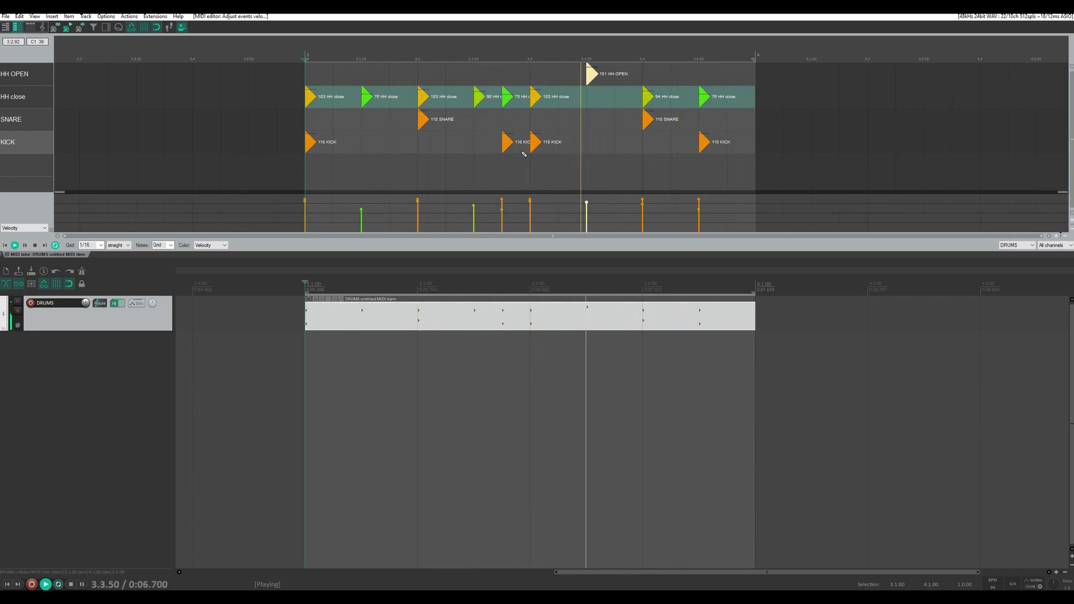
pyautogui.press('space')
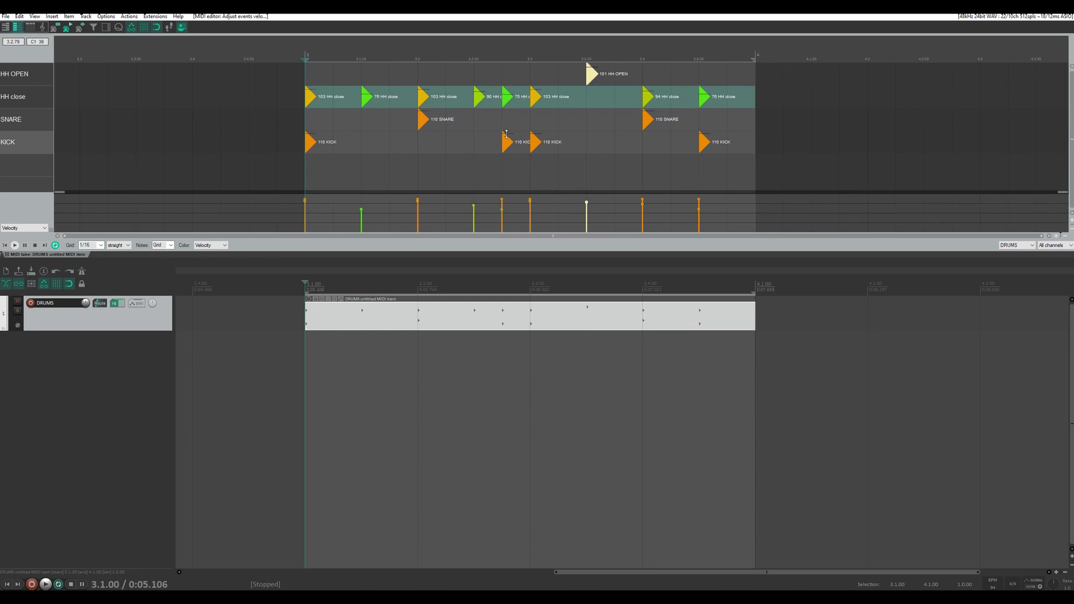
# - Lower the velocity of the kick at 3.2.75 to about 96, raise the first kick to about 118, and play the loop
pyautogui.moveTo(506, 133); pyautogui.dragTo(505, 139)
pyautogui.moveTo(334, 143); pyautogui.dragTo(312, 132)
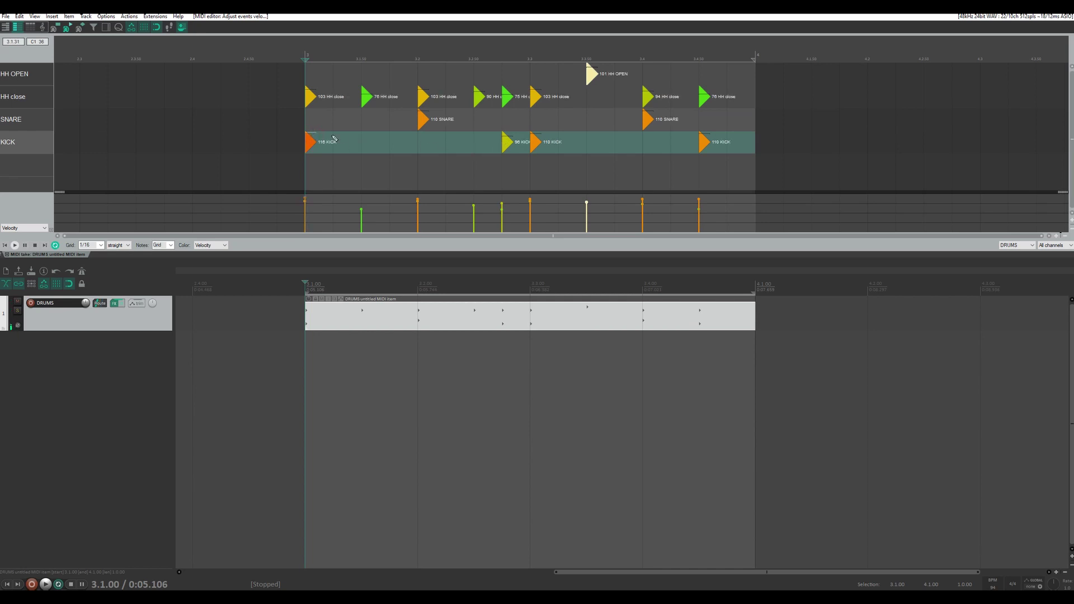
pyautogui.press('space')
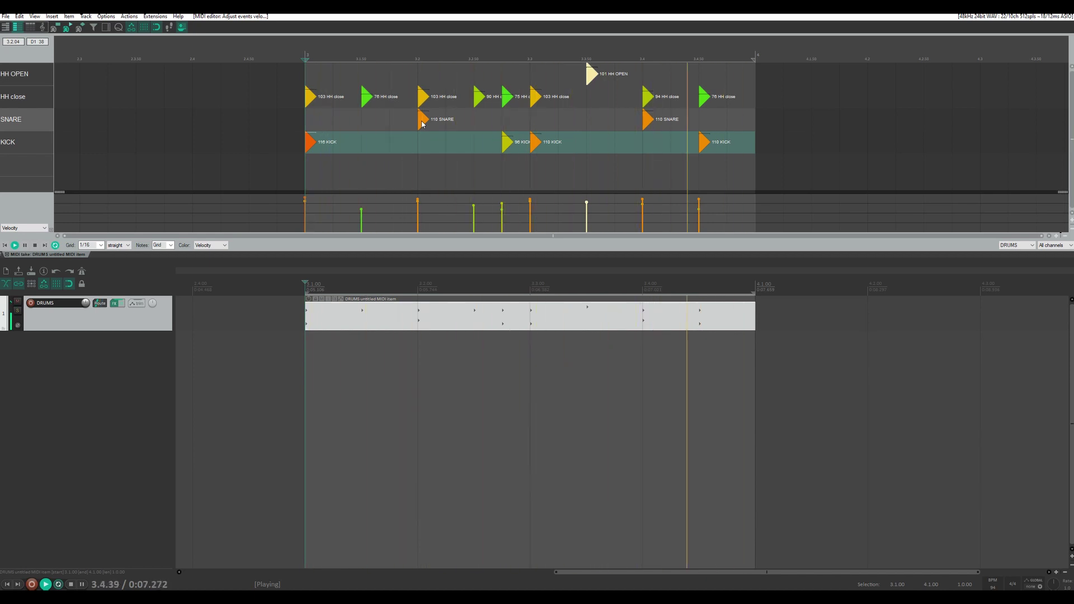
# - Shift all notes after the first beat slightly late, off the grid, and play back the loop
pyautogui.press('space')
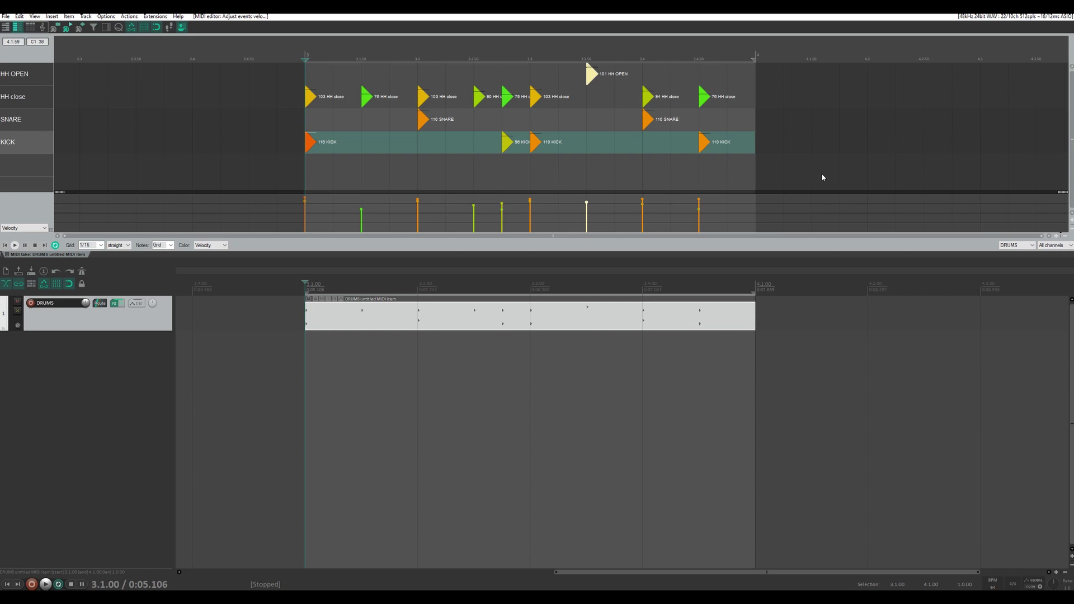
pyautogui.moveTo(822, 153); pyautogui.dragTo(355, 68)
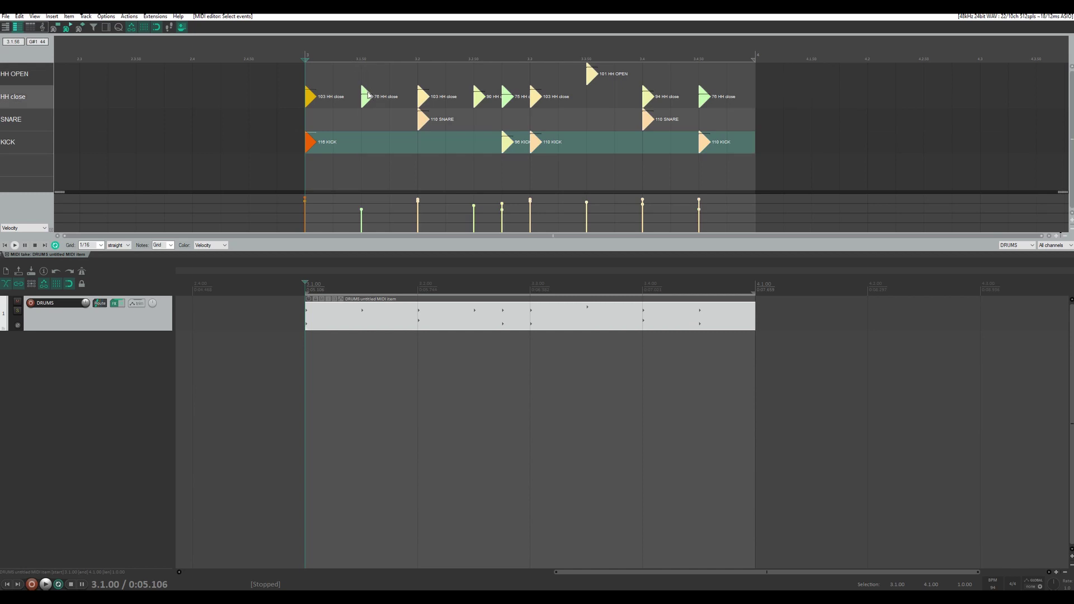
pyautogui.moveTo(366, 95); pyautogui.dragTo(372, 95)
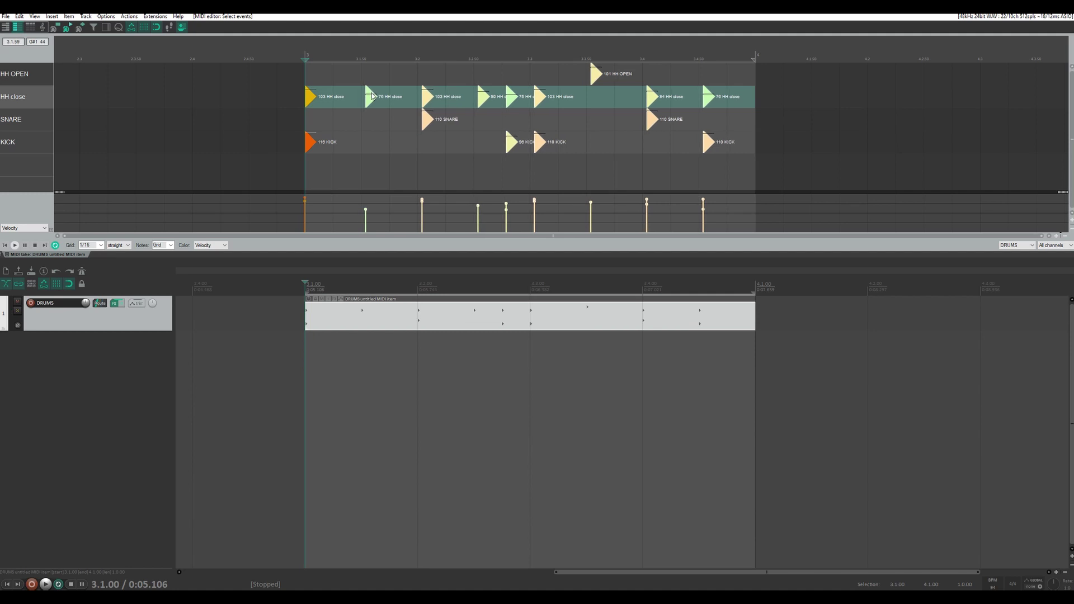
pyautogui.moveTo(372, 95); pyautogui.dragTo(373, 95)
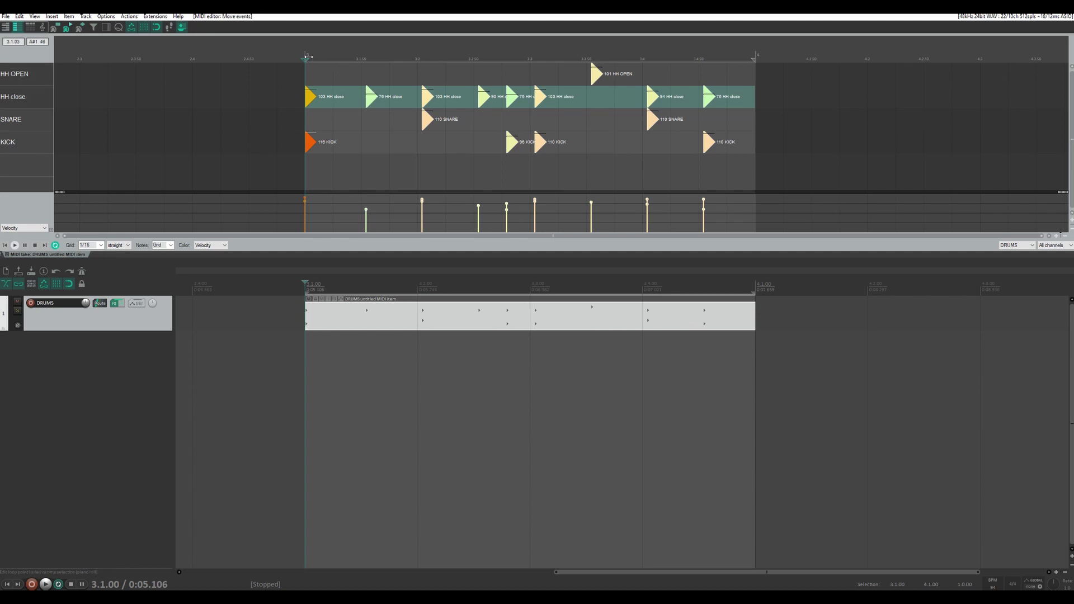
pyautogui.press('space')
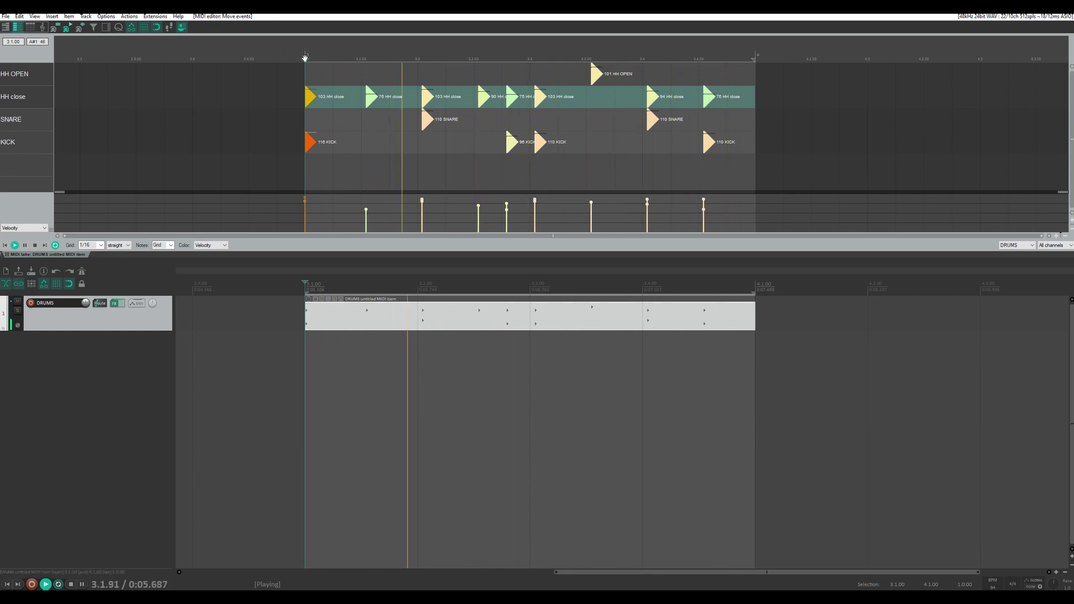
pyautogui.press('space')
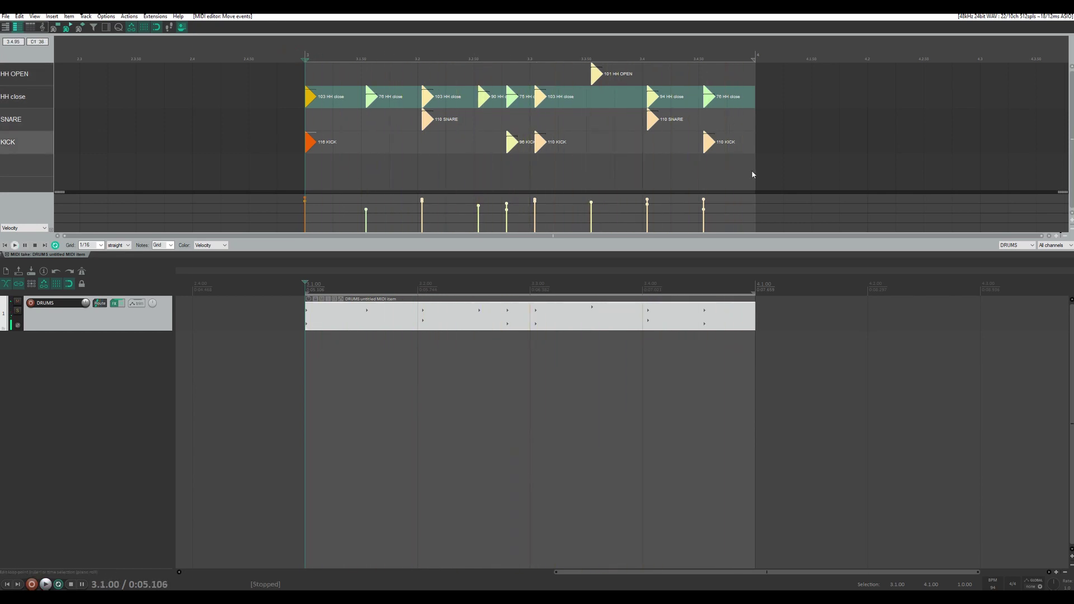
# - Nudge the notes from the open hi-hat to the end of the bar slightly earlier, and play from just before bar 3
pyautogui.moveTo(705, 149)
pyautogui.mouseDown()
pyautogui.moveTo(635, 73)
pyautogui.moveTo(594, 65)
pyautogui.moveTo(588, 79)
pyautogui.mouseUp()
pyautogui.click(613, 100)
pyautogui.click(282, 41)
pyautogui.press('space')
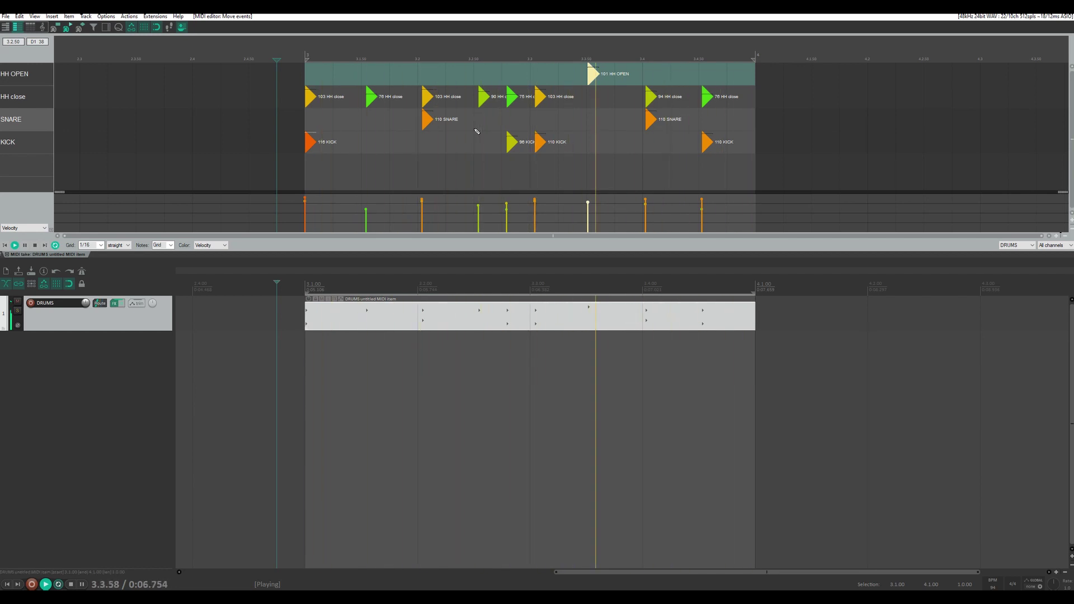
pyautogui.press('space')
# - Nudge the hi-hat, snare and kick notes from 3.1.50 through 3.3.00 slightly earlier and play back the loop
pyautogui.moveTo(592, 152); pyautogui.dragTo(350, 91)
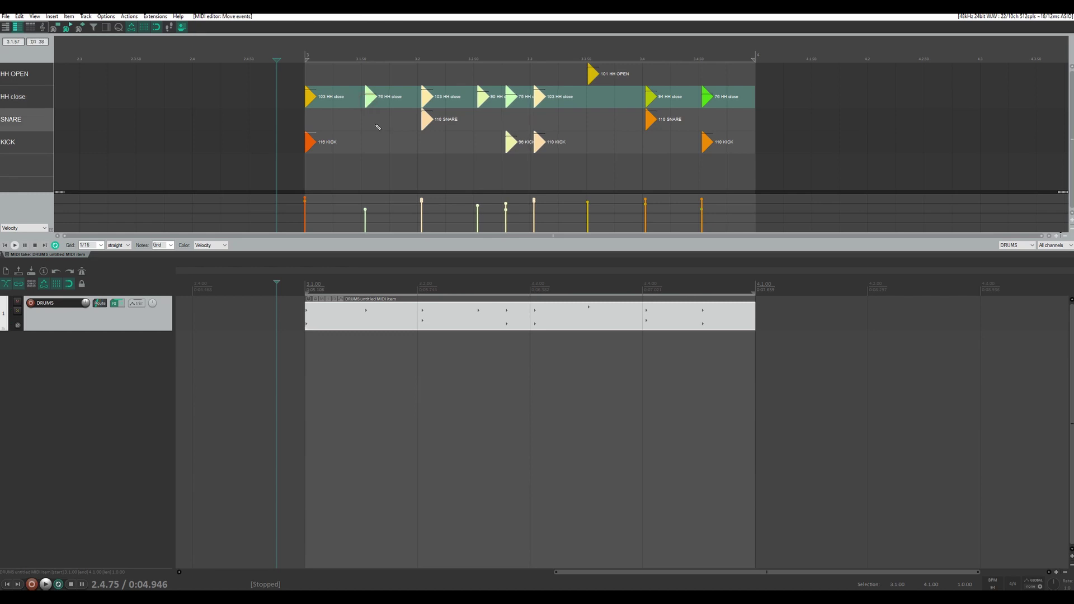
pyautogui.press('space')
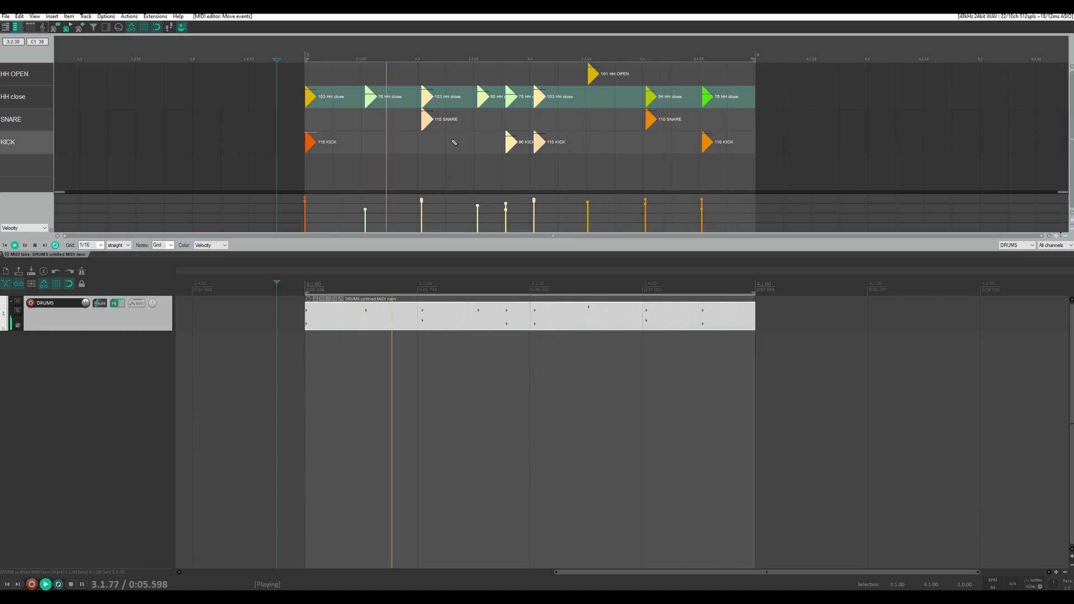
pyautogui.press('space')
pyautogui.click(401, 120)
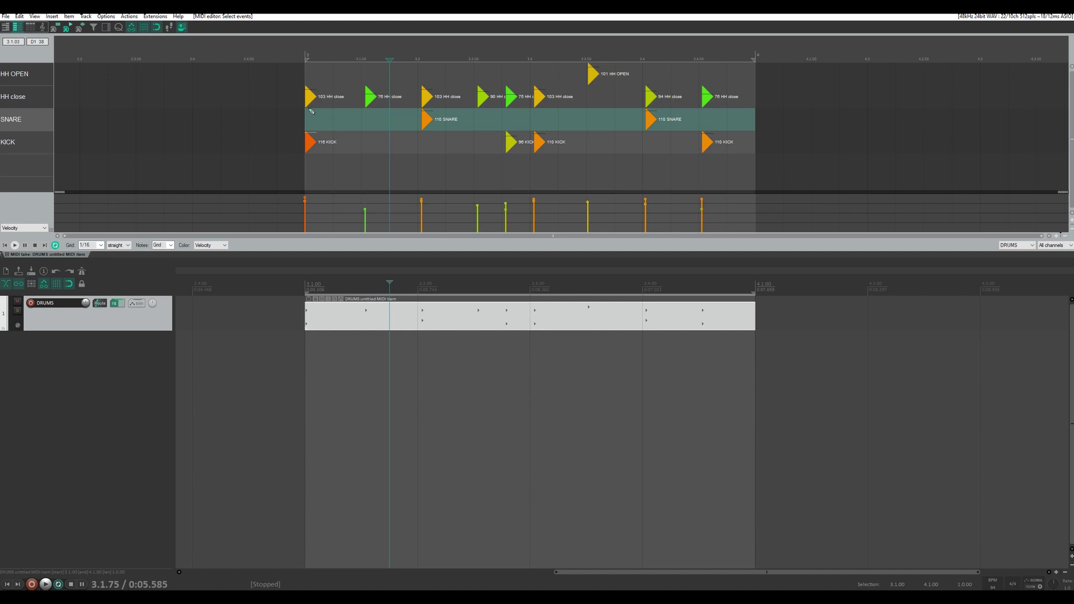
# - Move the first kick slightly behind the opening hi-hat and play the loop from the start of bar 3
pyautogui.scroll(3, 313, 117)
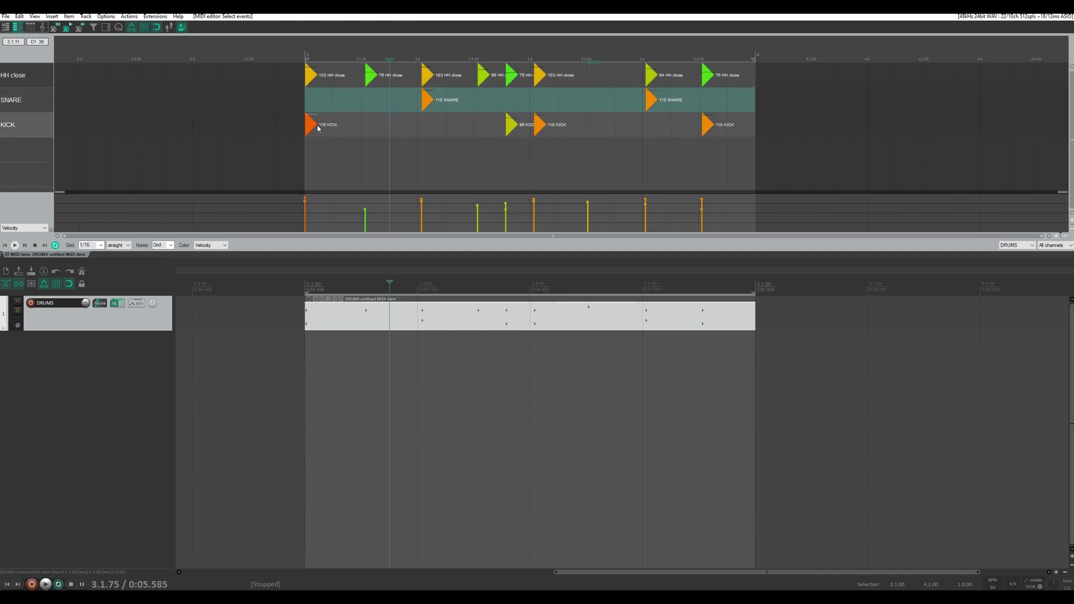
pyautogui.click(309, 127)
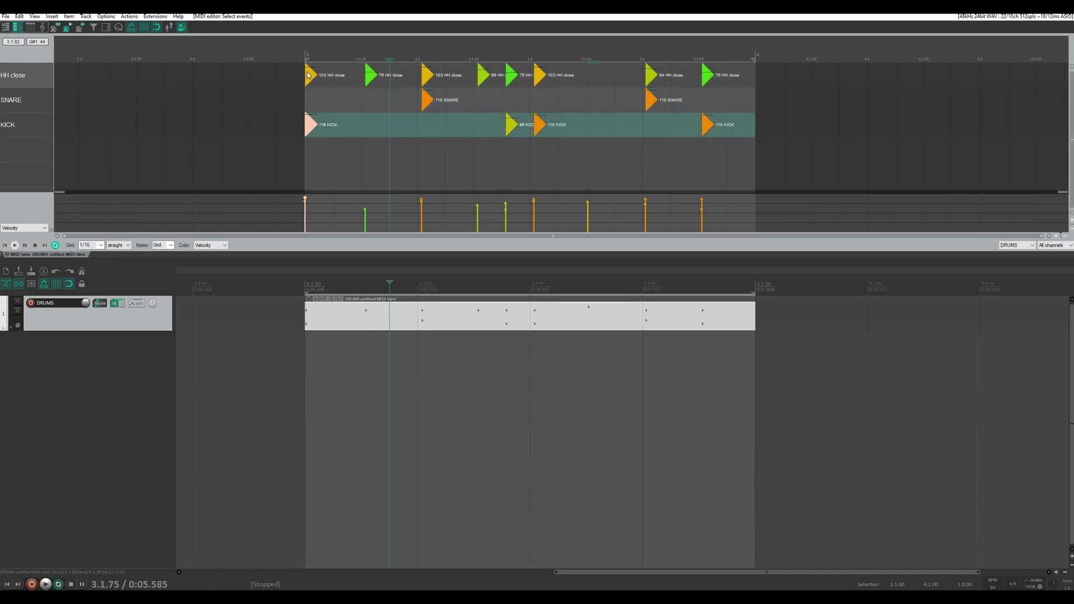
pyautogui.moveTo(310, 133); pyautogui.dragTo(312, 129)
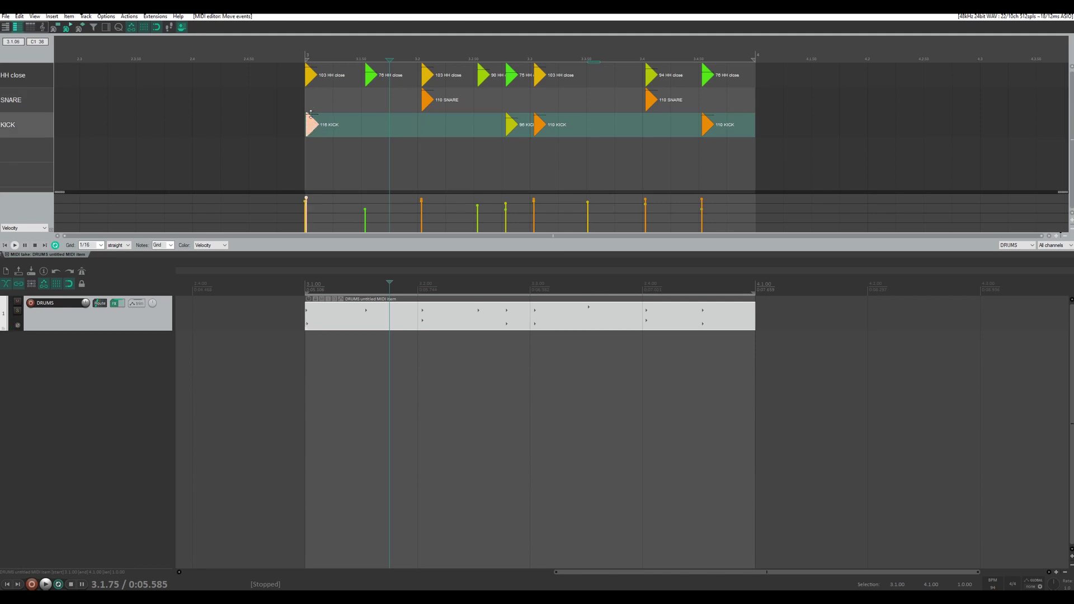
pyautogui.press('space')
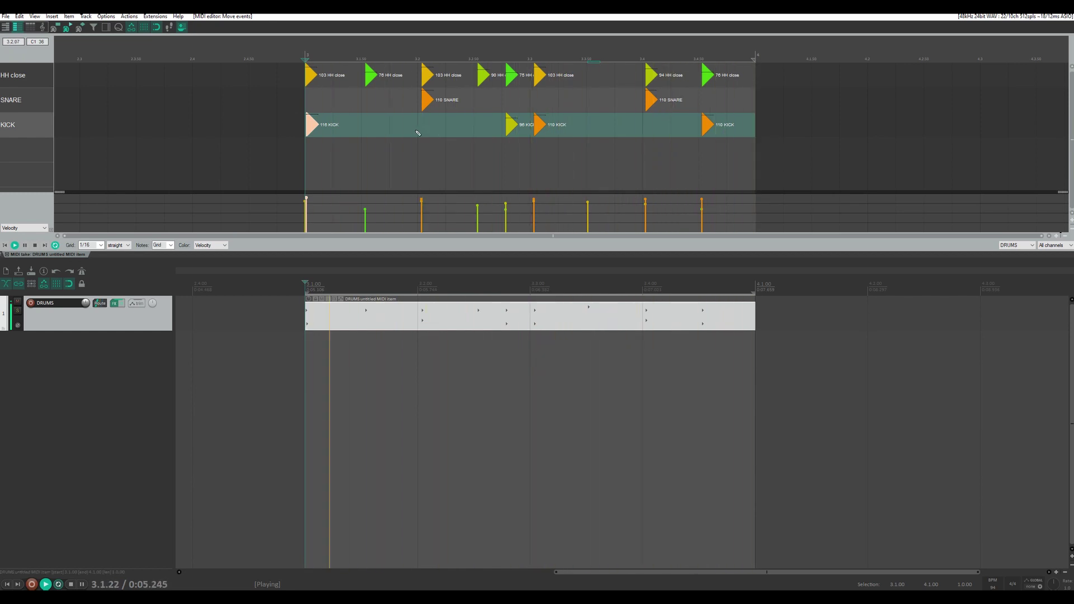
pyautogui.press('space')
# - Examine the timing offset between the first kick and hi-hat up close, and listen to the loop again
pyautogui.scroll(3, 309, 132)
pyautogui.scroll(6, 310, 132)
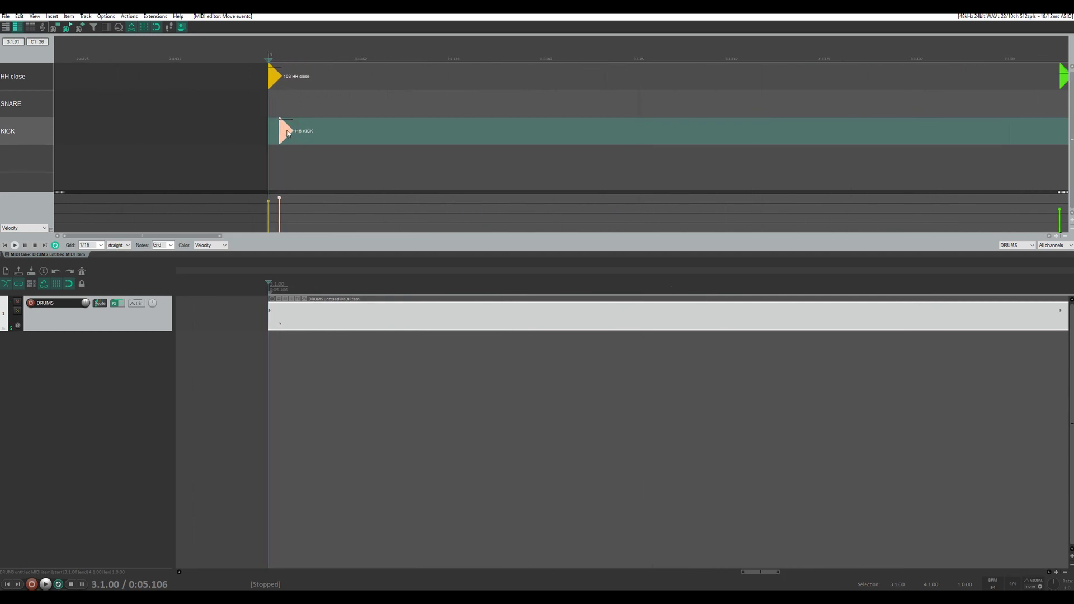
pyautogui.scroll(-10, 427, 118)
pyautogui.press('space')
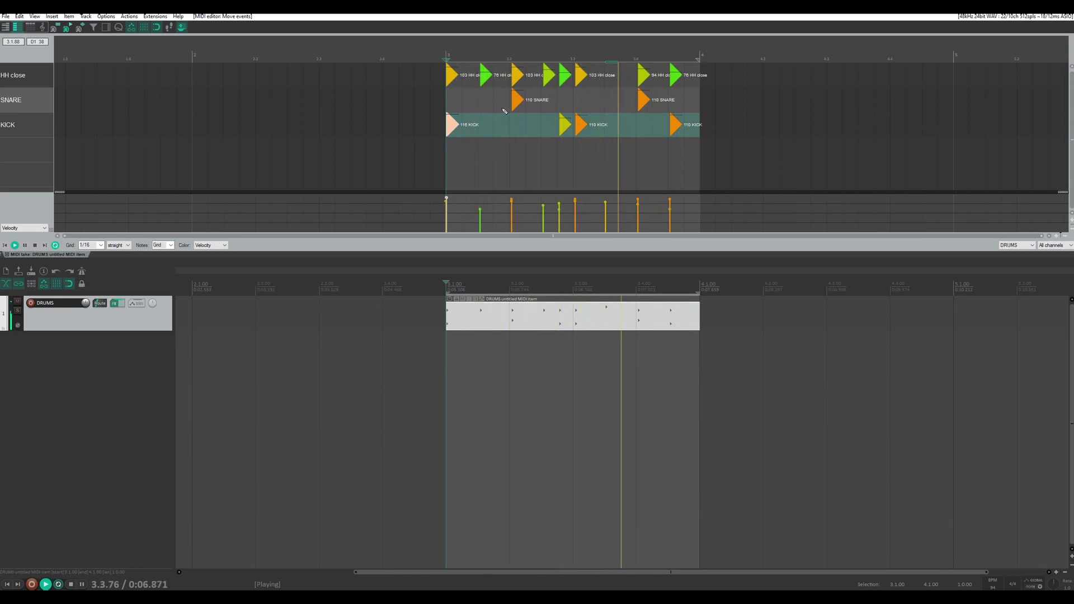
pyautogui.press('space')
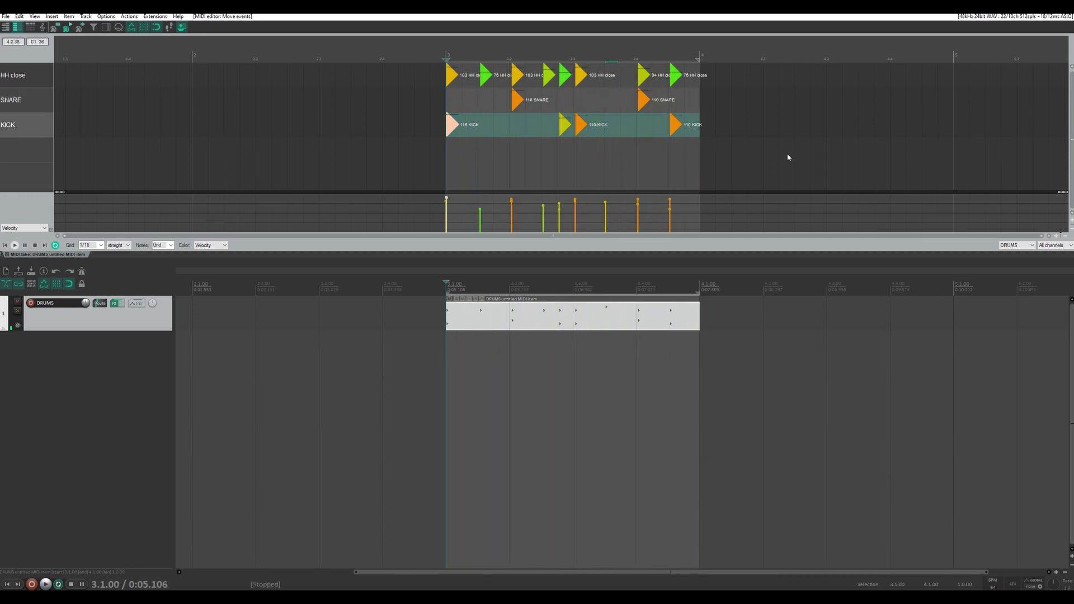
# - Humanize the closed hi-hat, snare and kick notes with 8% timing and 7% velocity, and play back the loop
pyautogui.moveTo(787, 157); pyautogui.dragTo(336, 66)
pyautogui.rightClick(33, 57)
pyautogui.moveTo(56, 71)
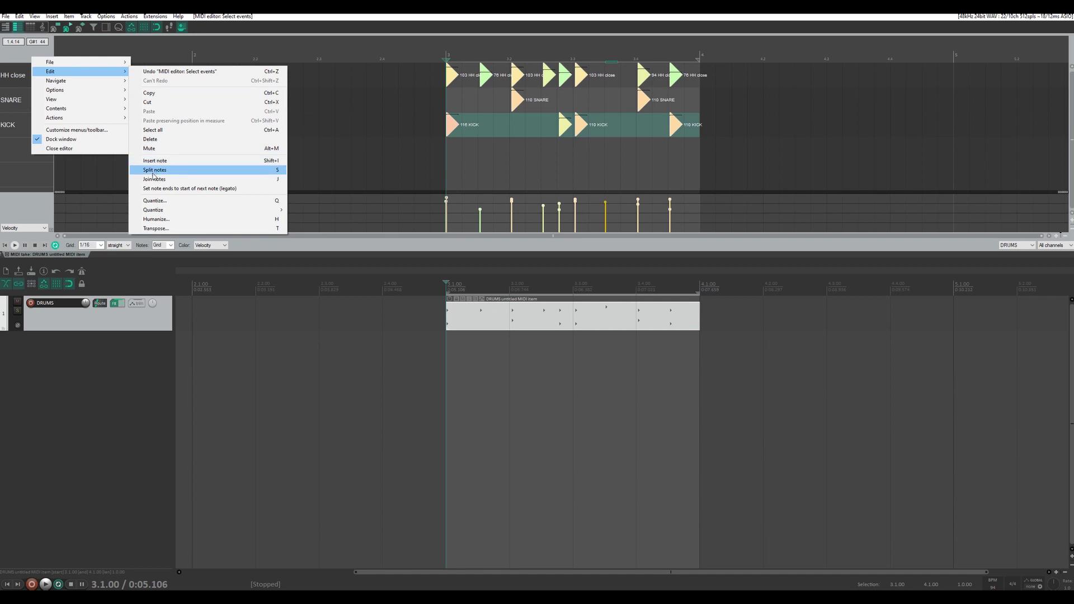
pyautogui.click(156, 219)
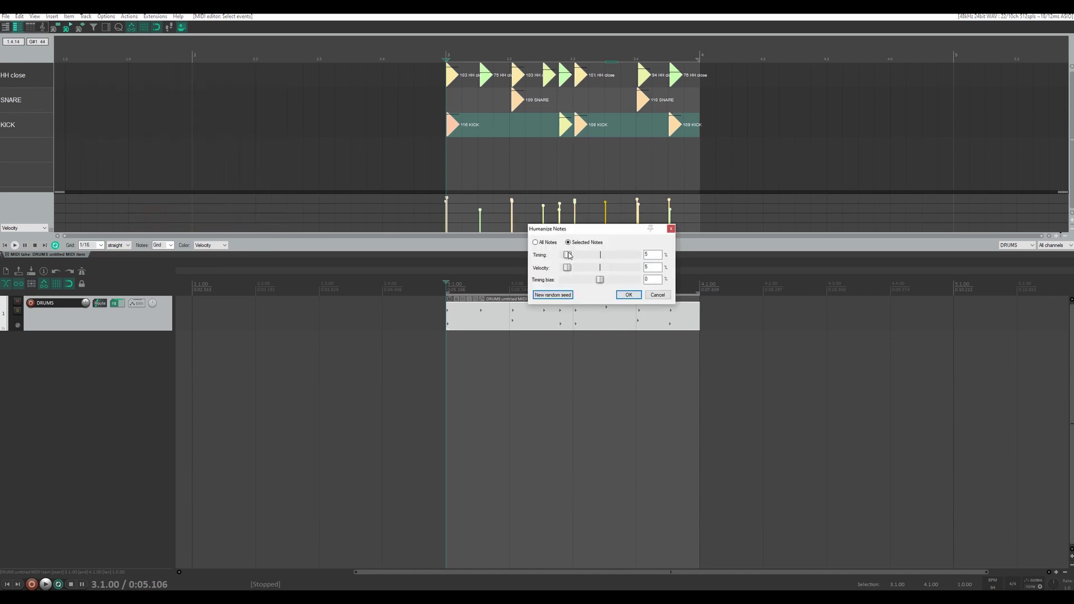
pyautogui.moveTo(566, 256); pyautogui.dragTo(571, 271)
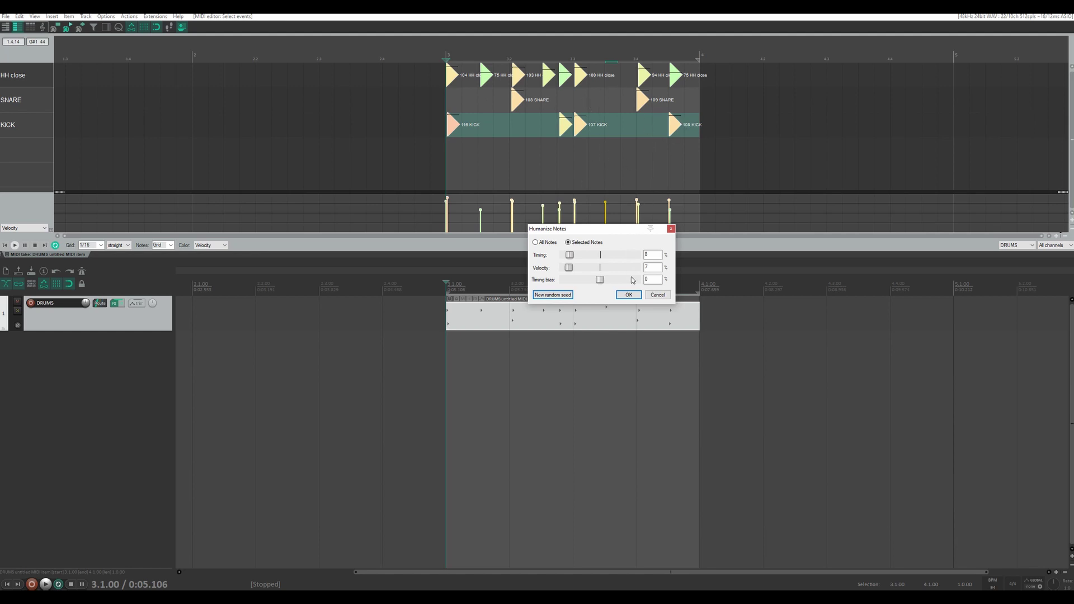
pyautogui.click(629, 296)
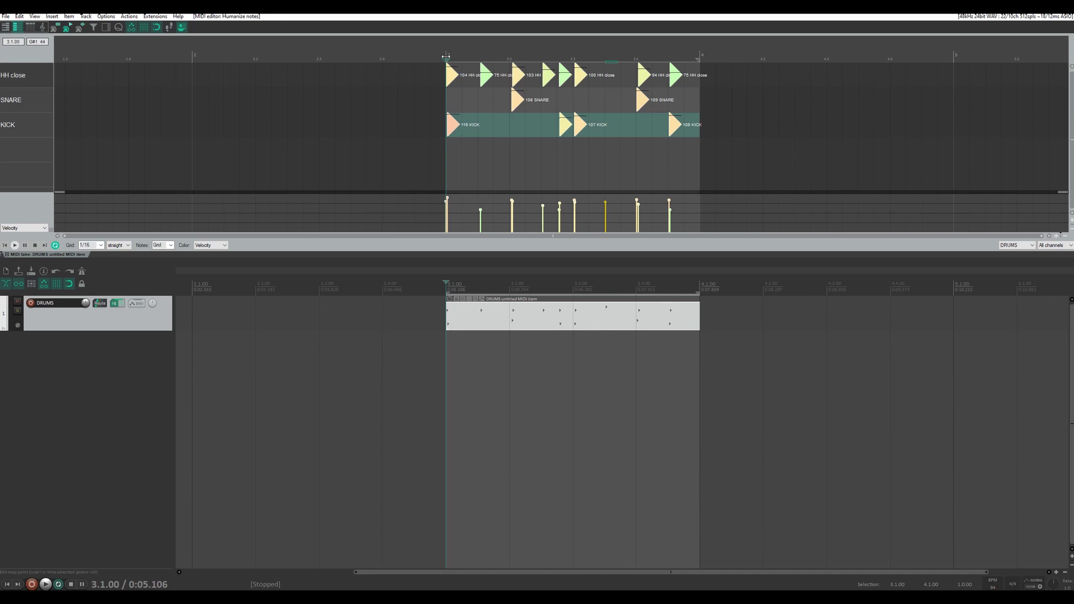
pyautogui.press('space')
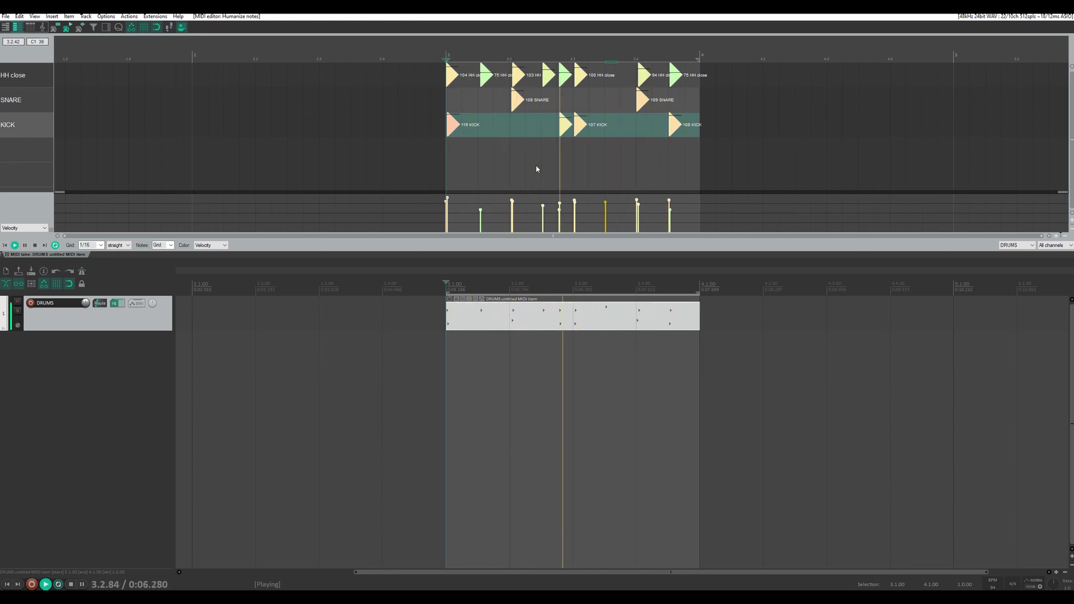
pyautogui.press('space')
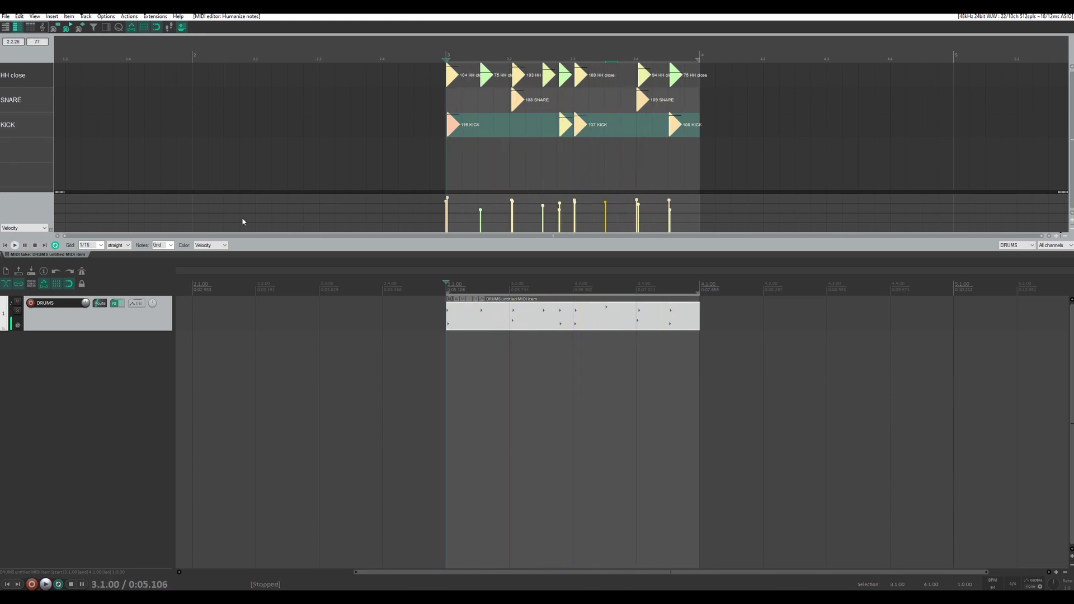
# - Bypass Superior Drummer 3 in the DRUMS track's FX chain and bring Battery 4 online
pyautogui.click(115, 304)
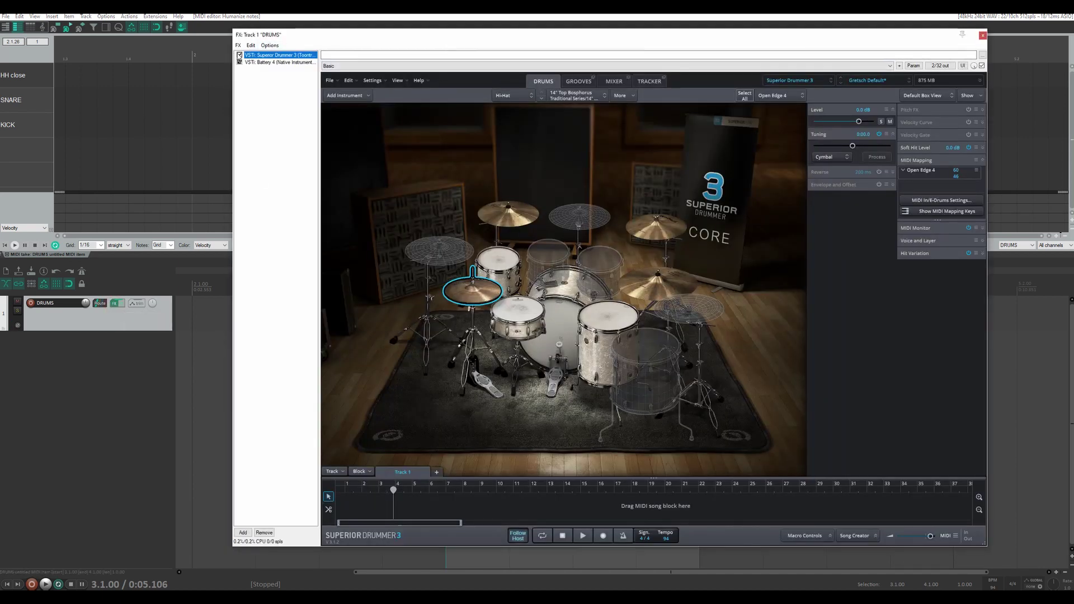
pyautogui.click(239, 55)
pyautogui.click(249, 62)
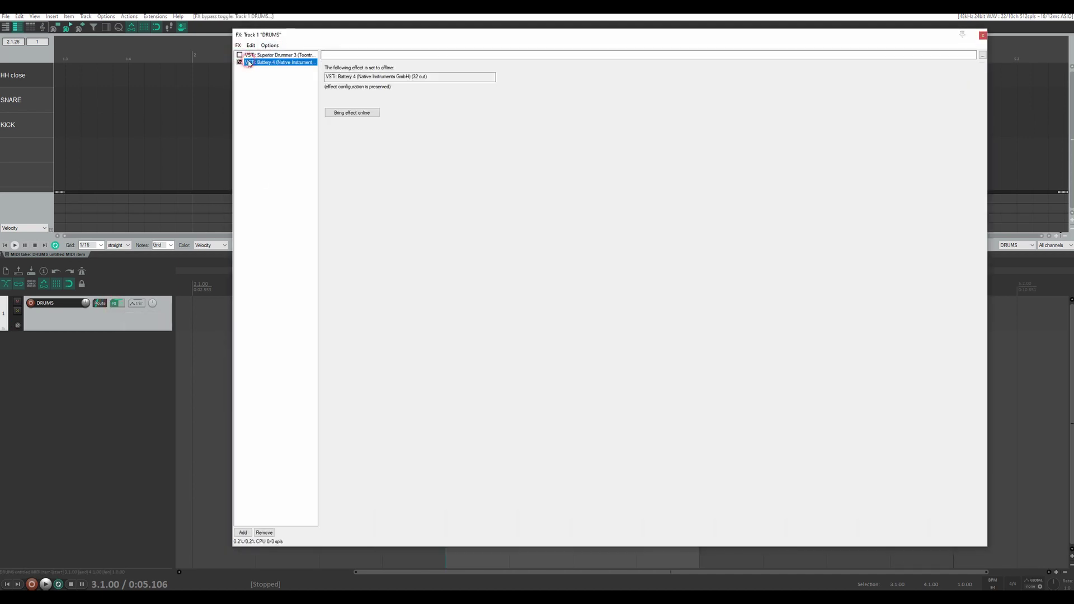
pyautogui.click(364, 113)
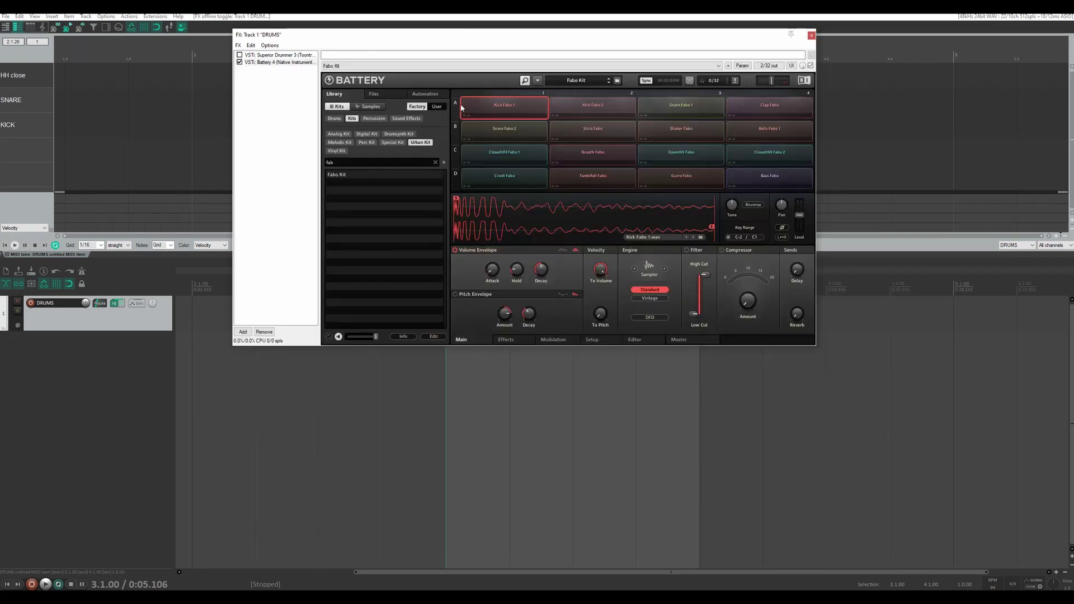
# - Play the loop through Battery 4's Fabo Kit with the notes visible above the FX window, and stop playback
pyautogui.moveTo(534, 38); pyautogui.dragTo(457, 107)
pyautogui.press('space')
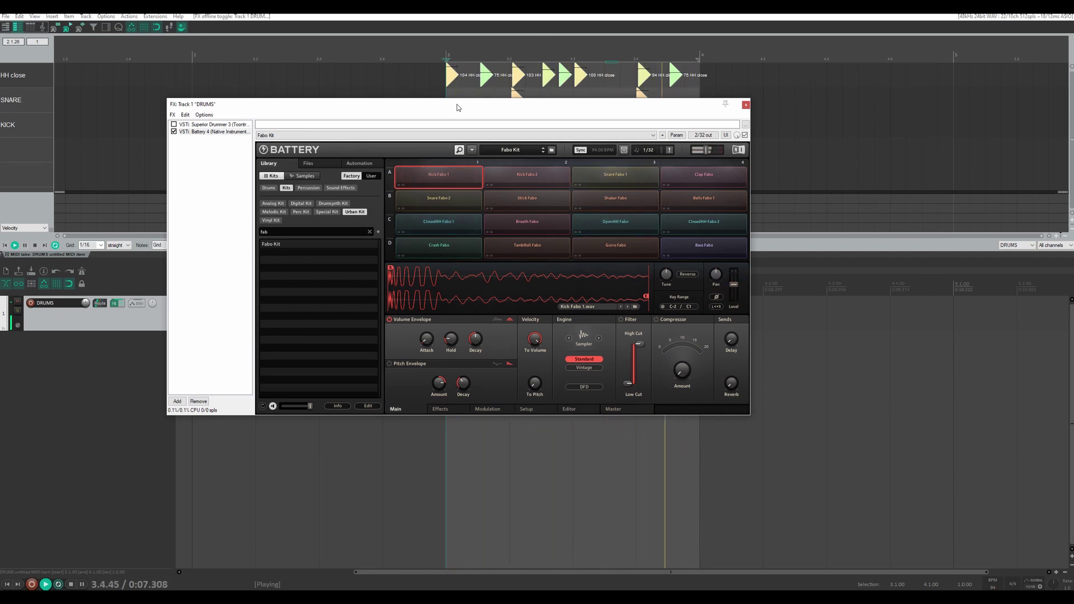
pyautogui.press('space')
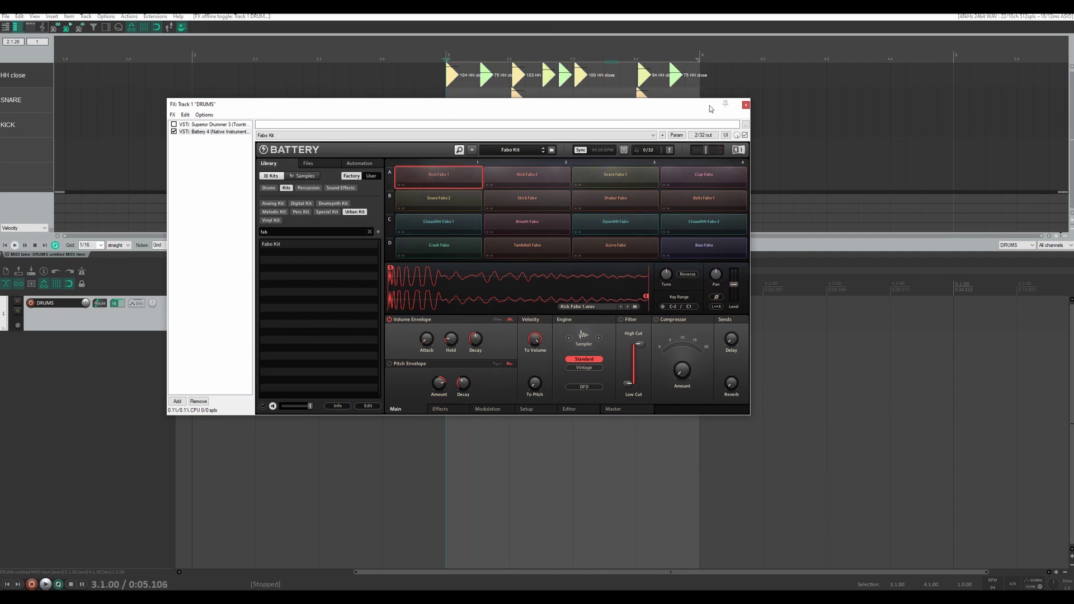
# - Set the project tempo to 104 BPM and listen to the loop with the Battery 4 kit
pyautogui.moveTo(706, 108); pyautogui.dragTo(774, 112)
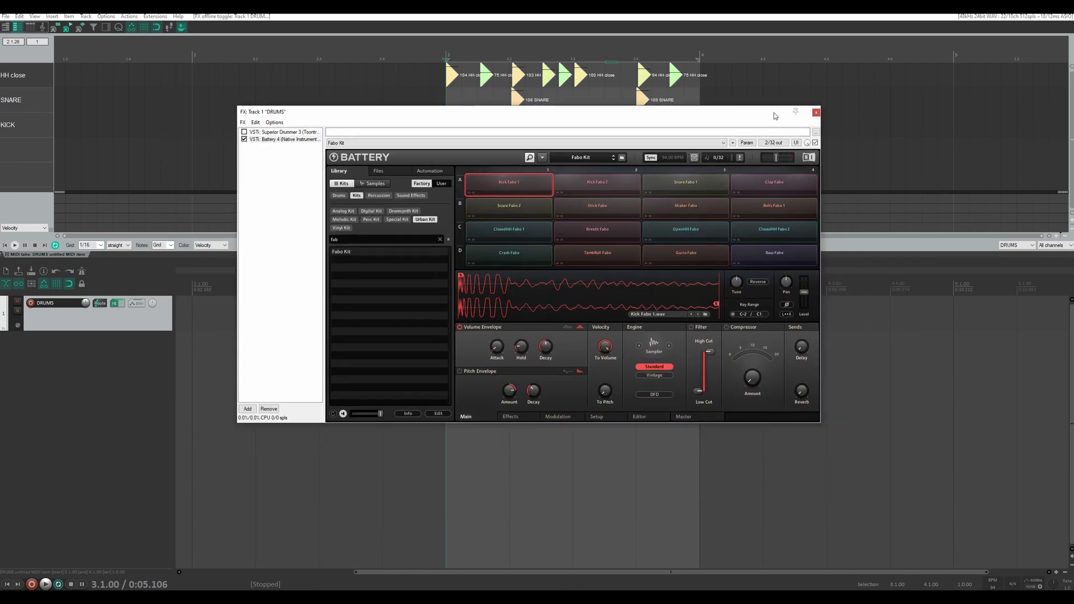
pyautogui.click(993, 587)
pyautogui.write('10')
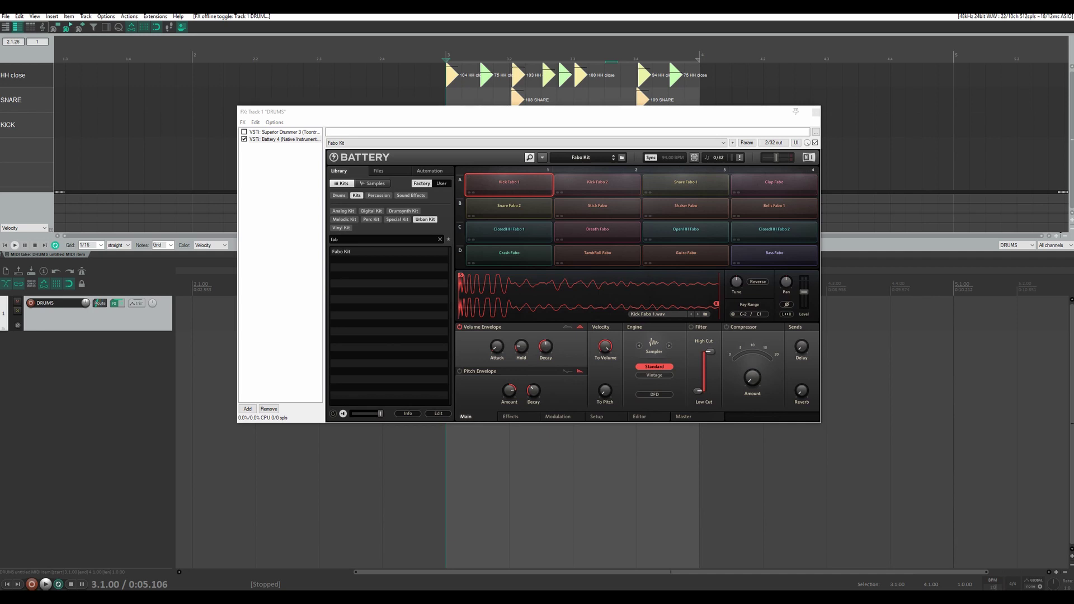
pyautogui.write('4')
pyautogui.press('Return')
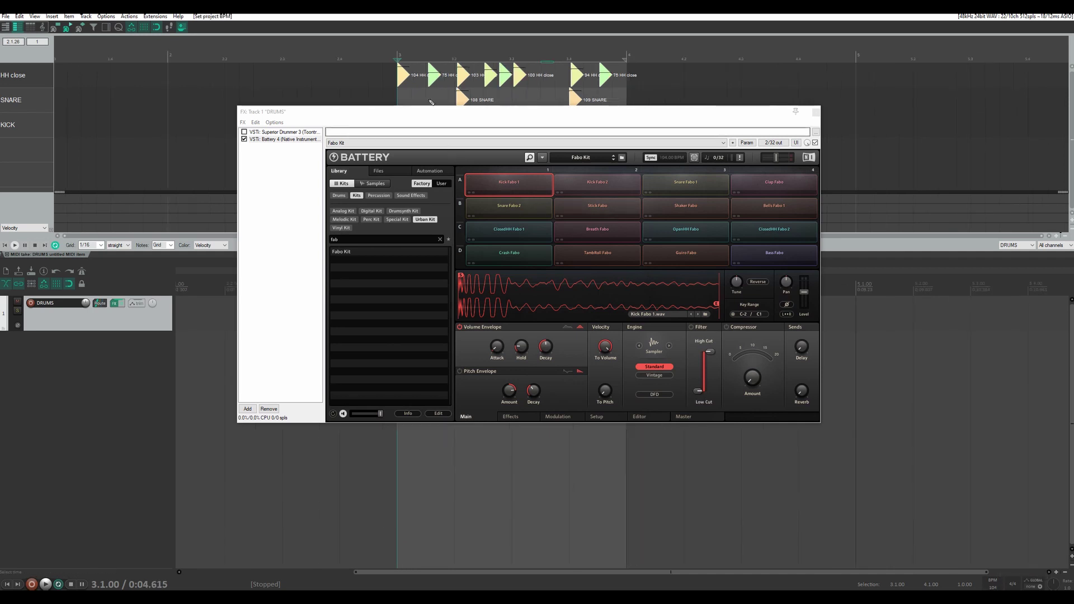
pyautogui.press('space')
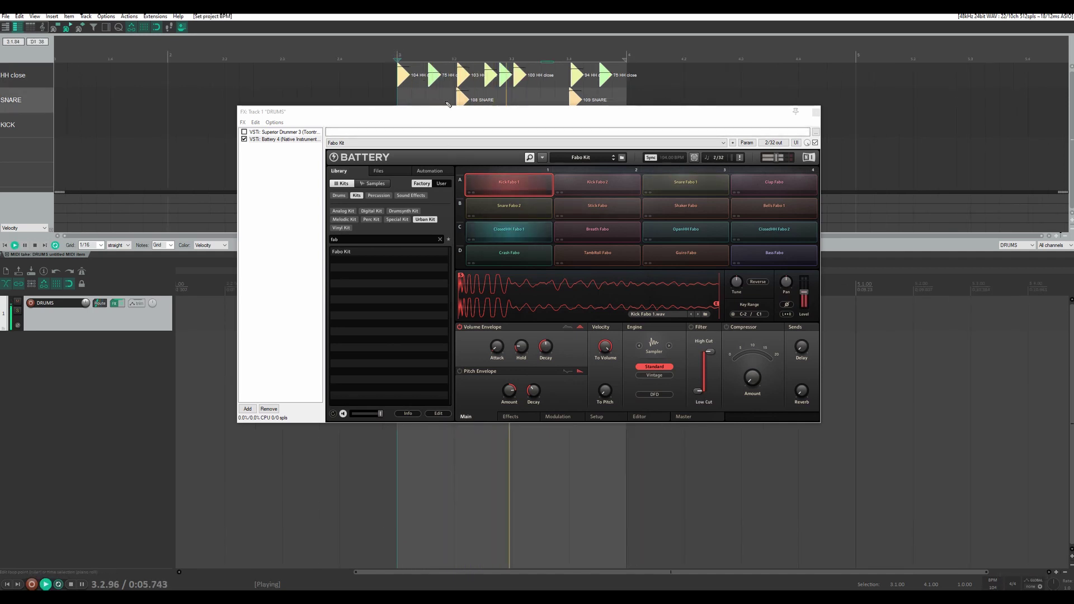
pyautogui.press('space')
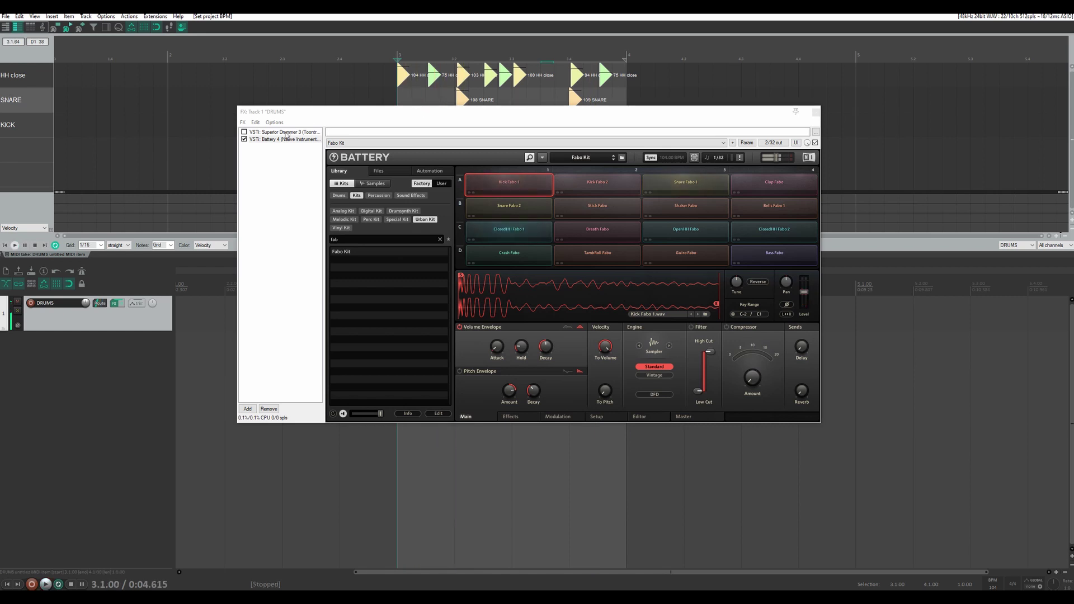
# - Close the DRUMS FX window, toggle the MIDI editor's docking off and on again, and close the editor
pyautogui.press('Escape')
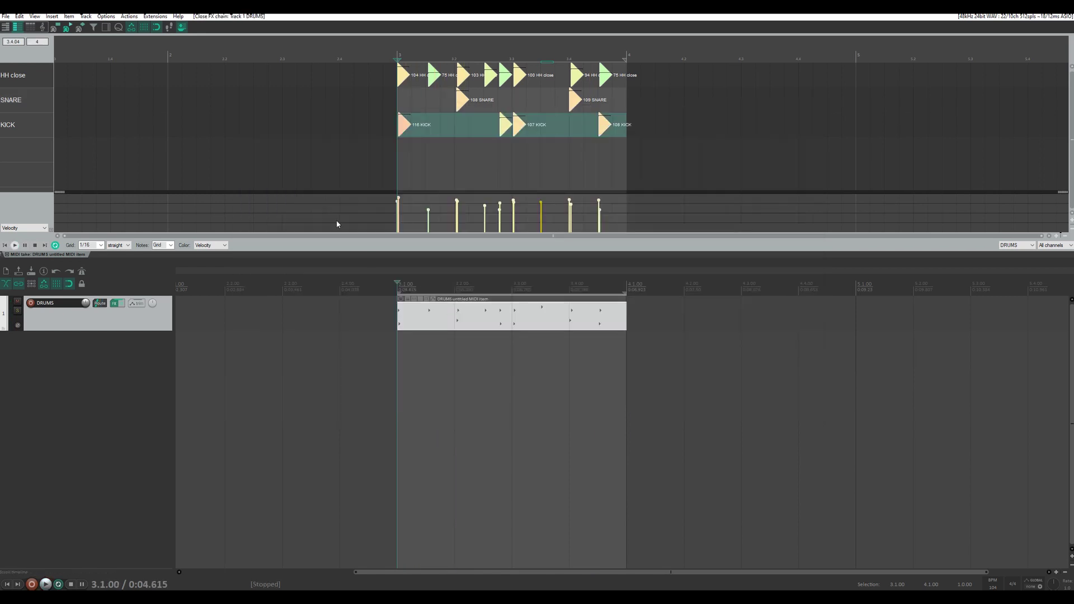
pyautogui.click(182, 27)
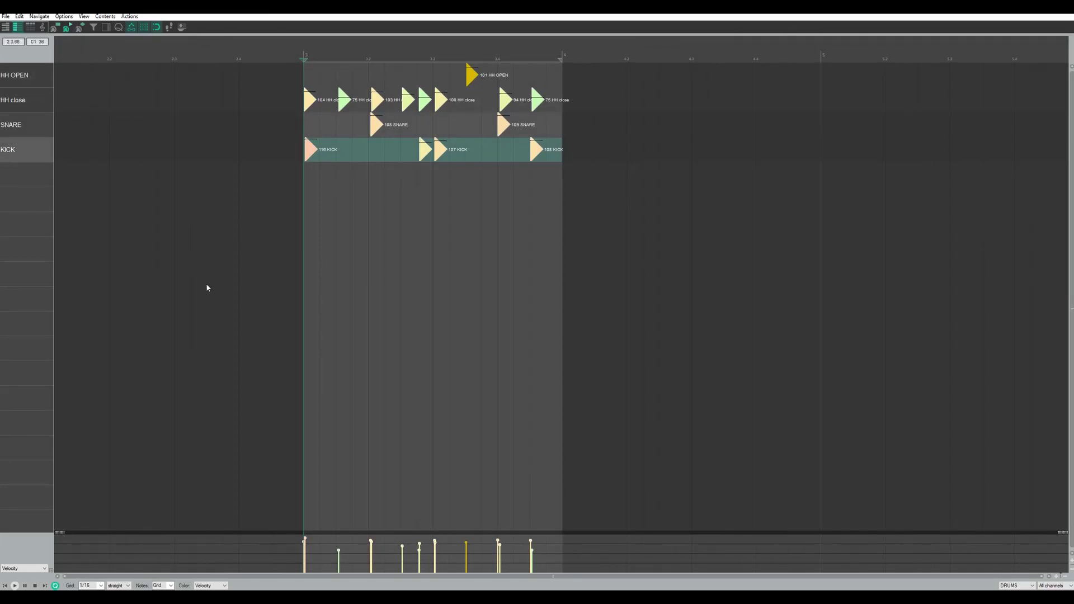
pyautogui.click(181, 28)
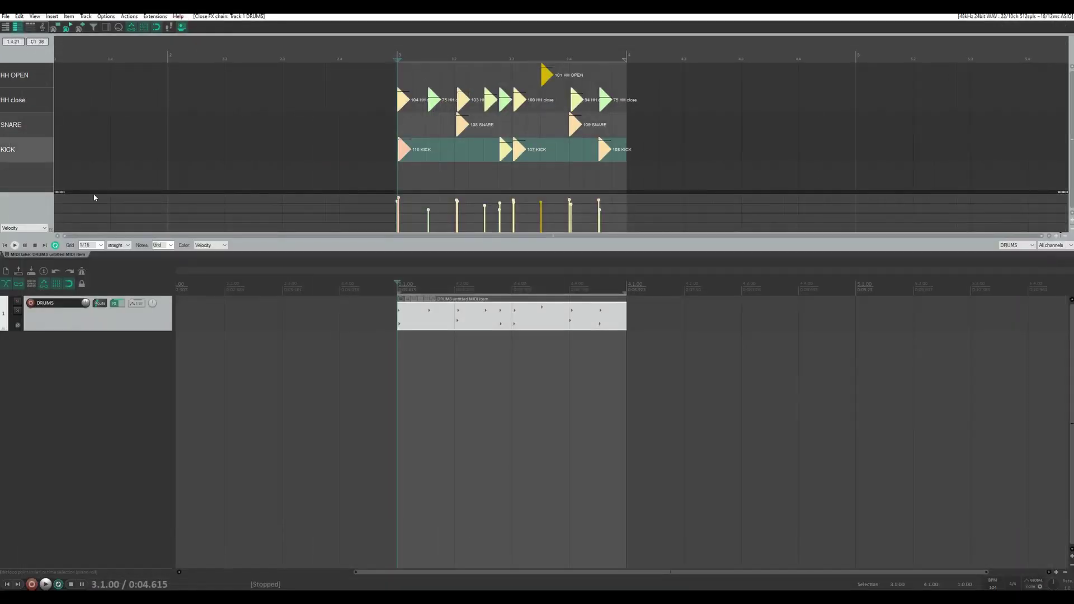
pyautogui.press('Escape')
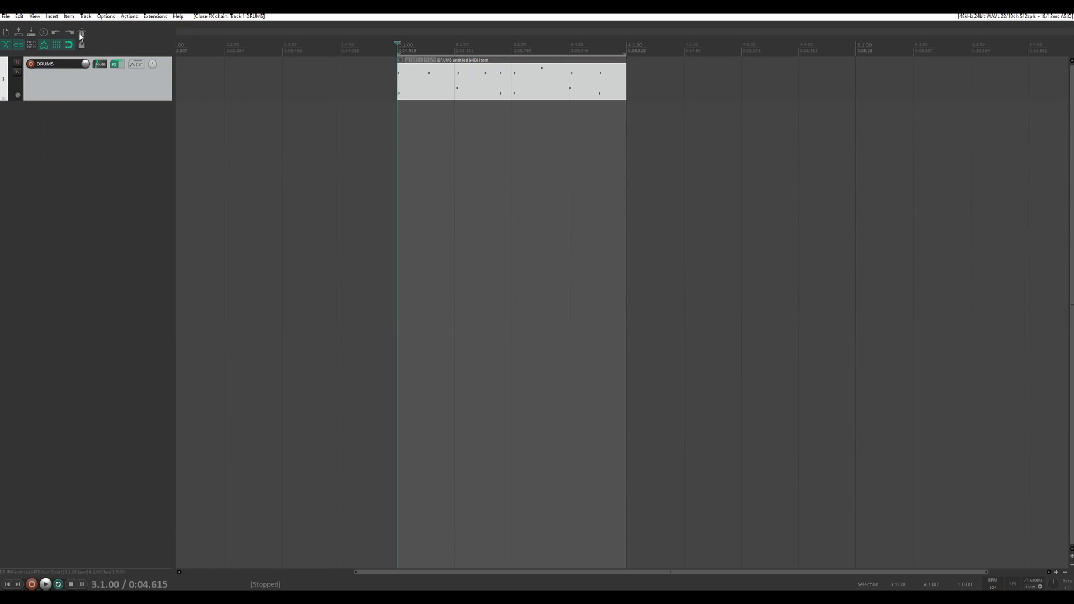
pyautogui.click(5, 17)
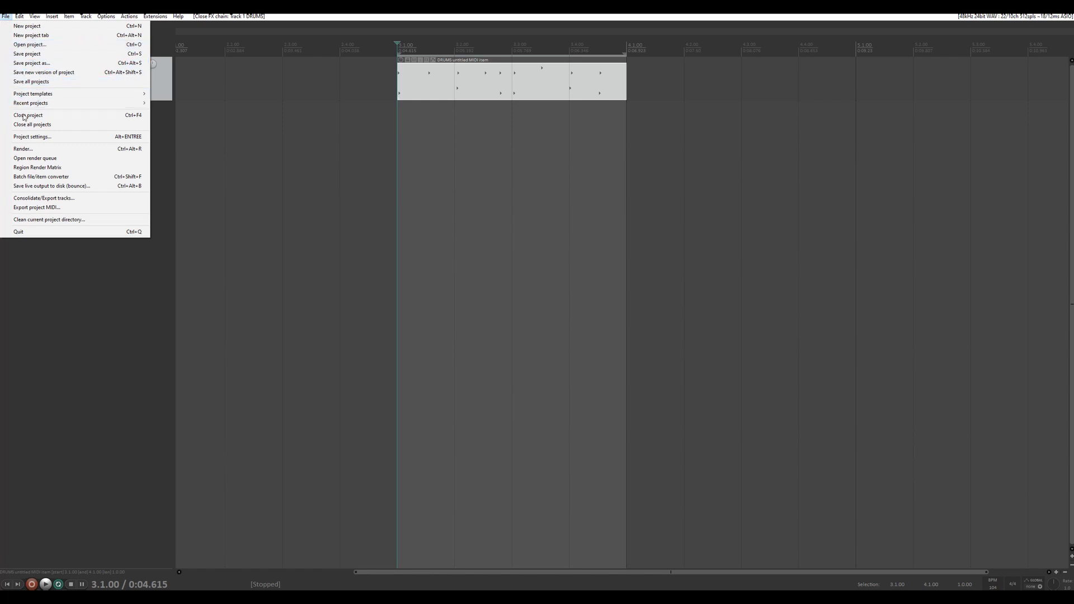
pyautogui.click(37, 207)
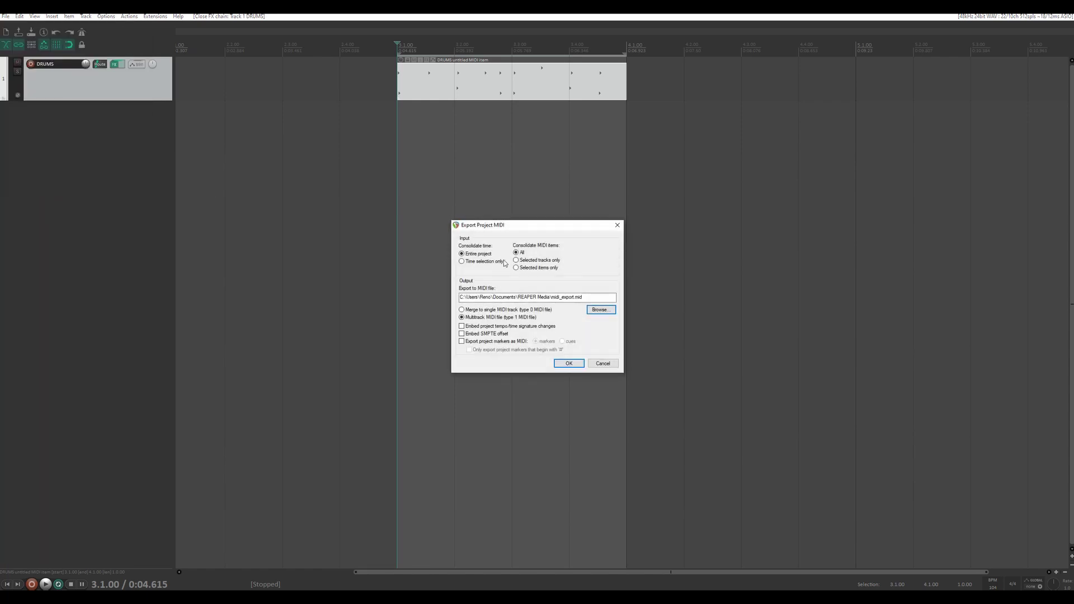
pyautogui.click(517, 269)
pyautogui.click(600, 363)
# - Open the Media Explorer to browse the sample folders
pyautogui.hotkey('ctrl', 'alt', 'x')
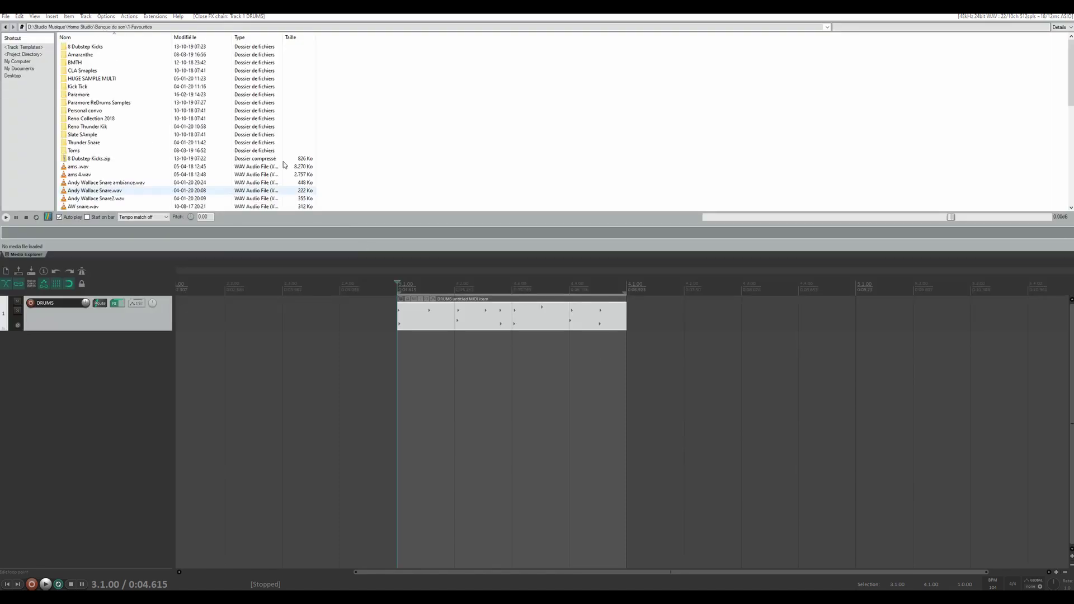